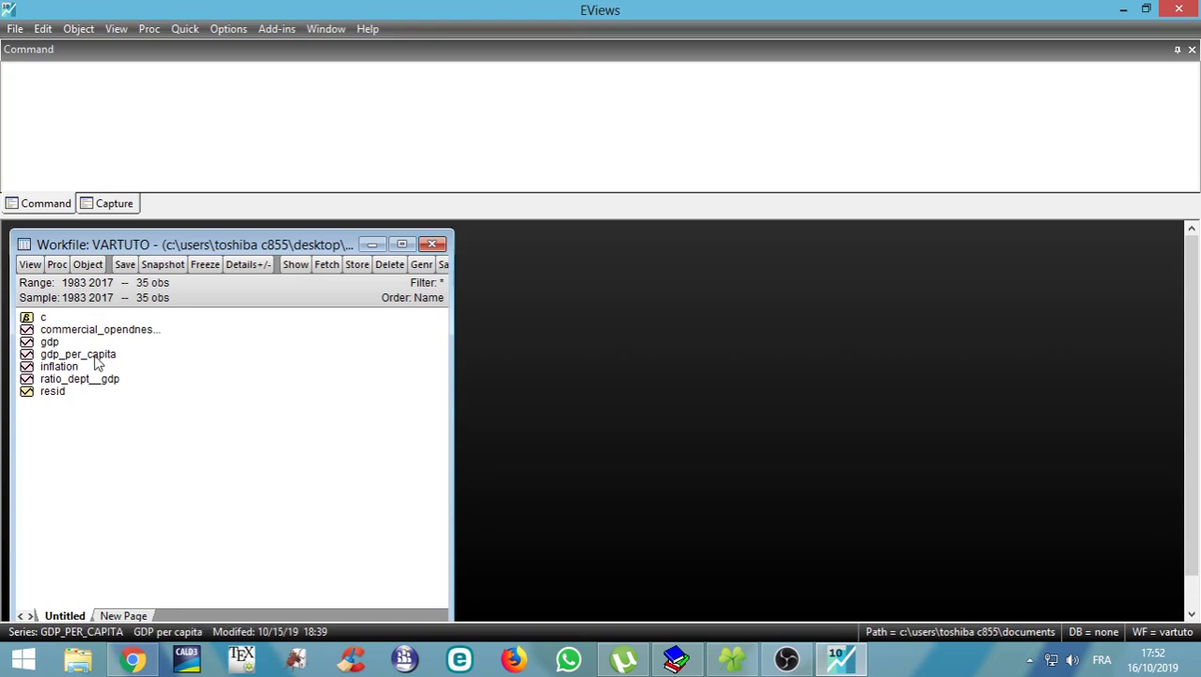
- Open the commercial_opendness_rate spreadsheet to see its 1983–2017 yearly values
double_click(92, 357)
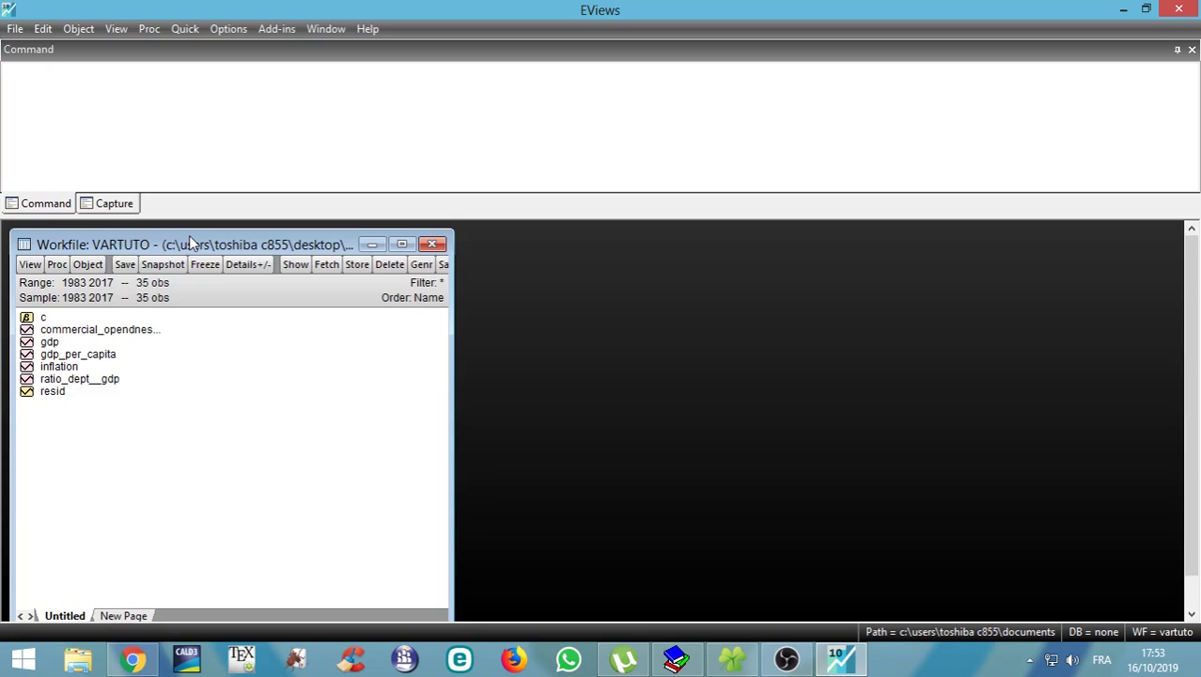
- Plot commercial_opendness_rate as a default line graph, falling from about 140 to 96
double_click(49, 331)
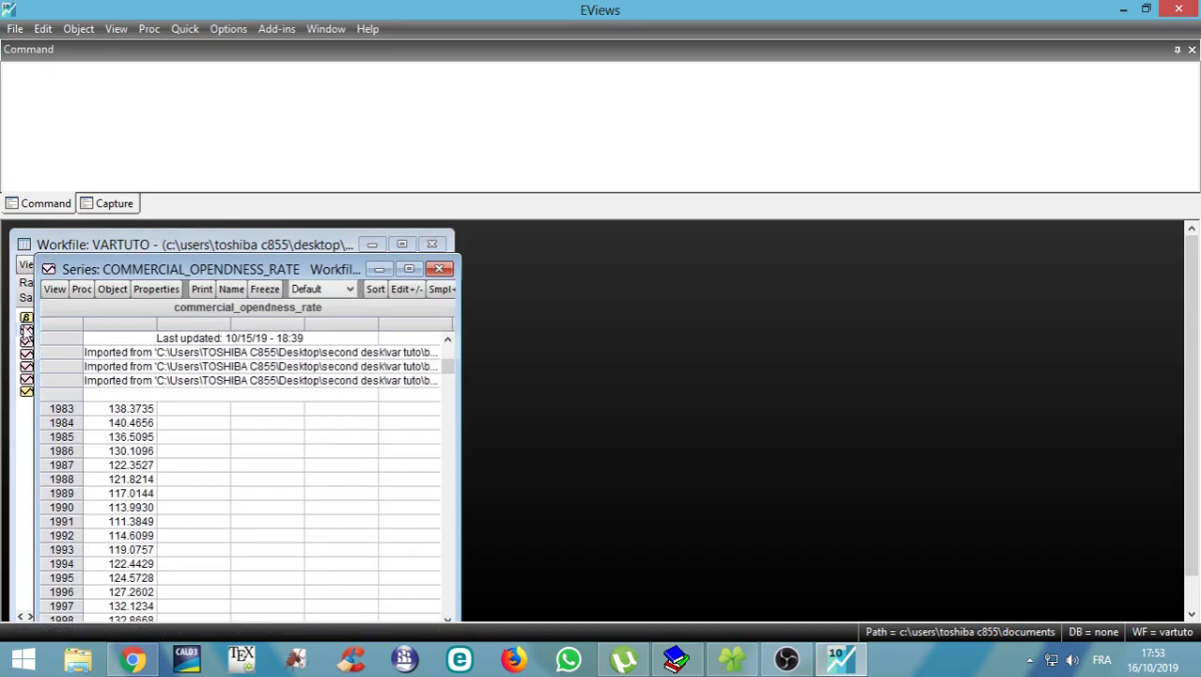
drag(91, 272, 88, 248)
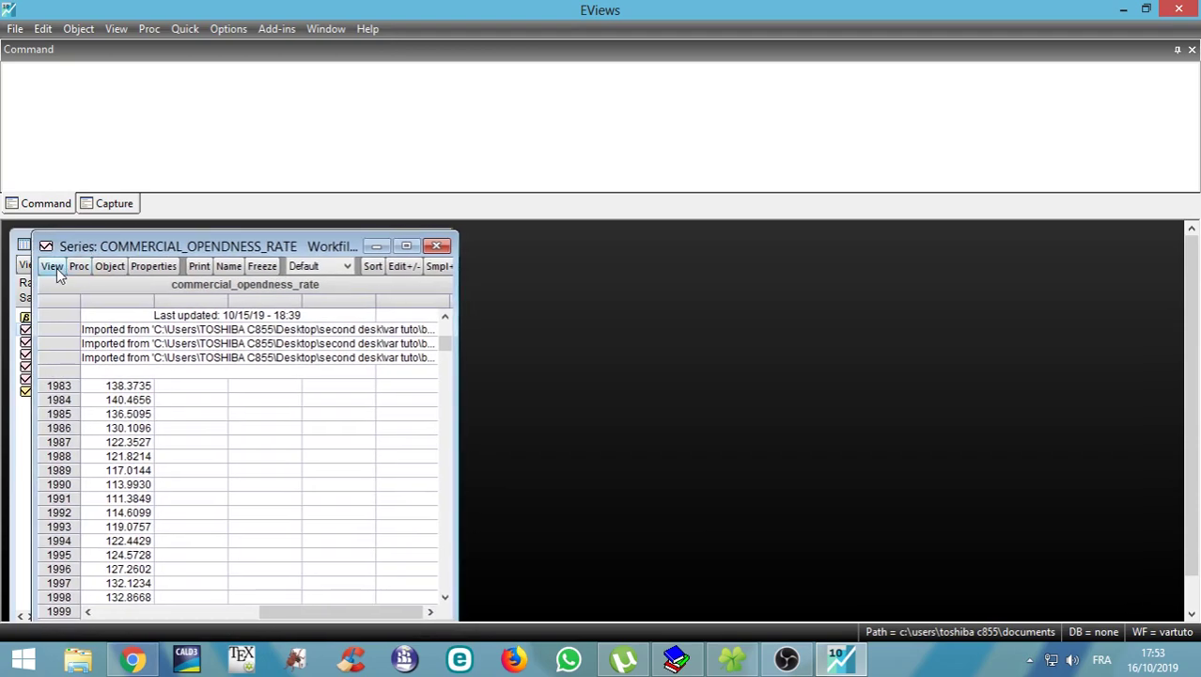
click(52, 267)
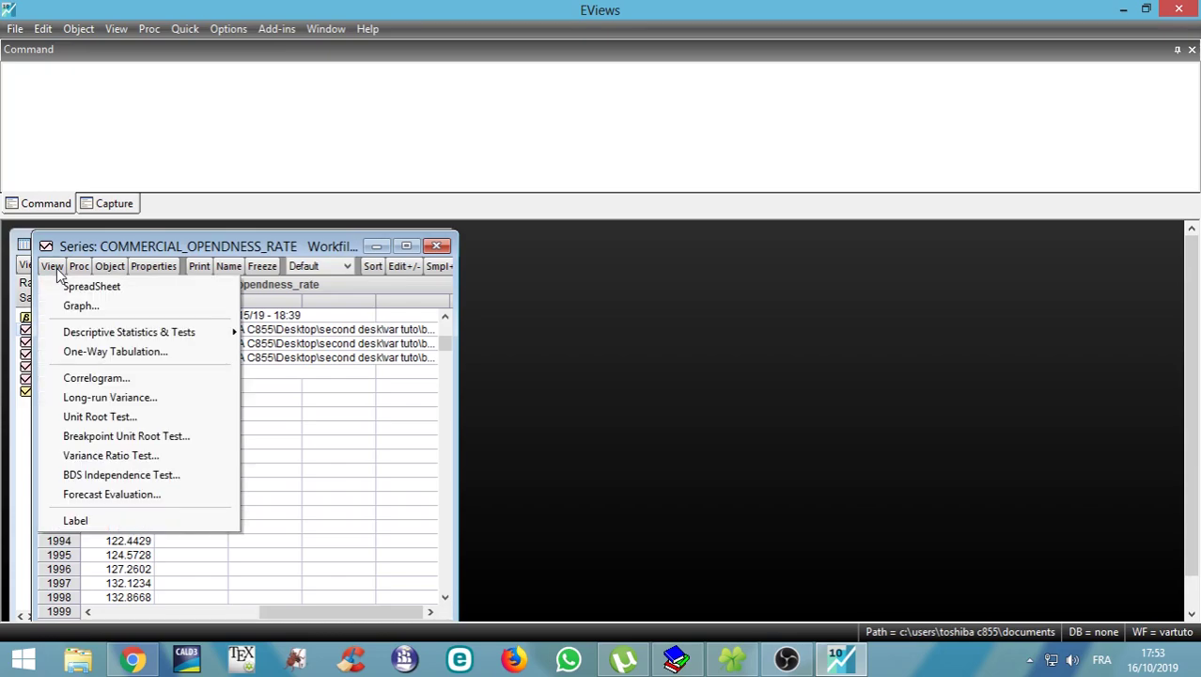
click(87, 305)
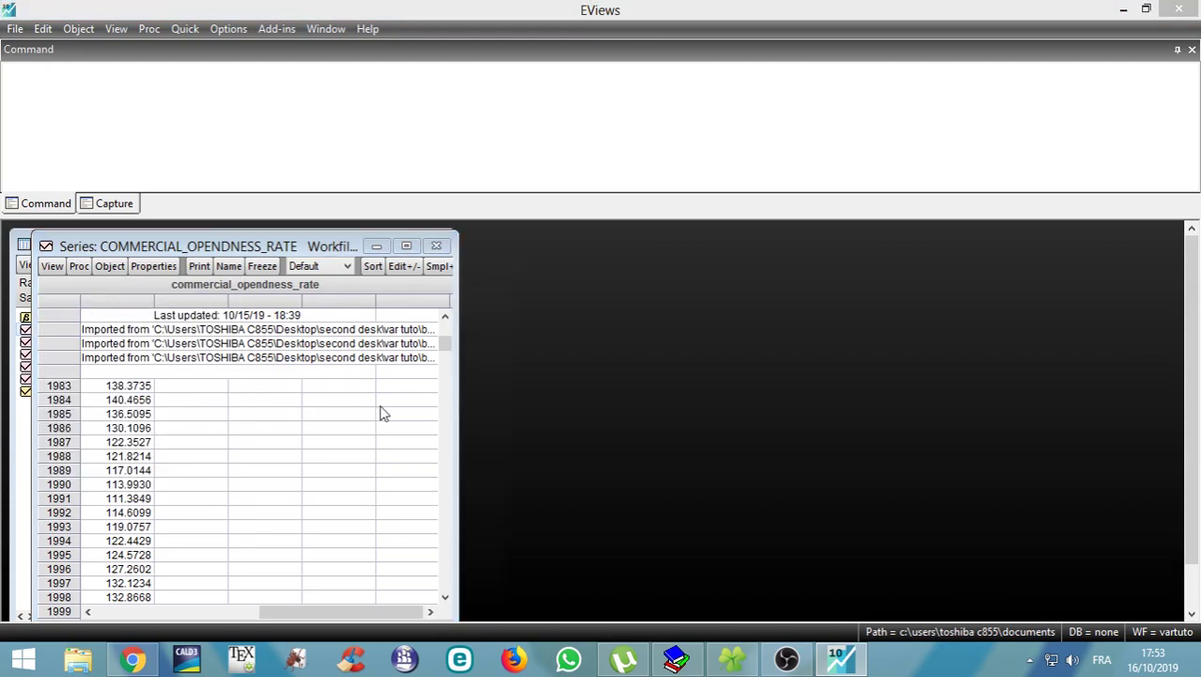
click(413, 601)
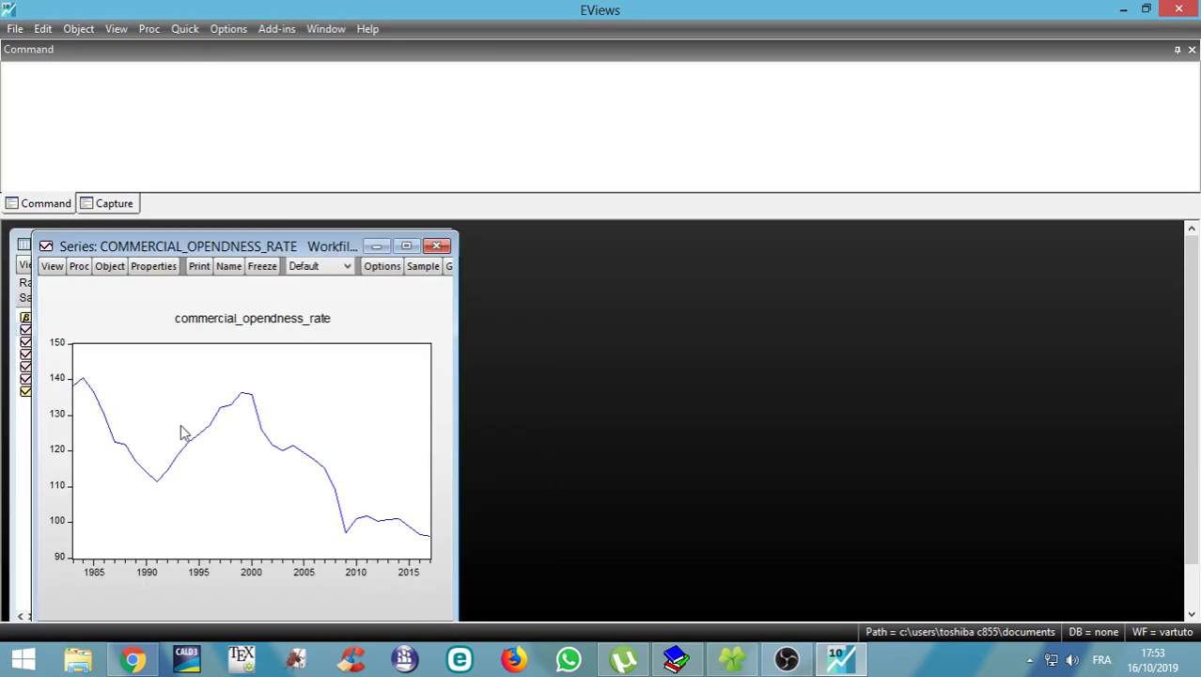
click(51, 267)
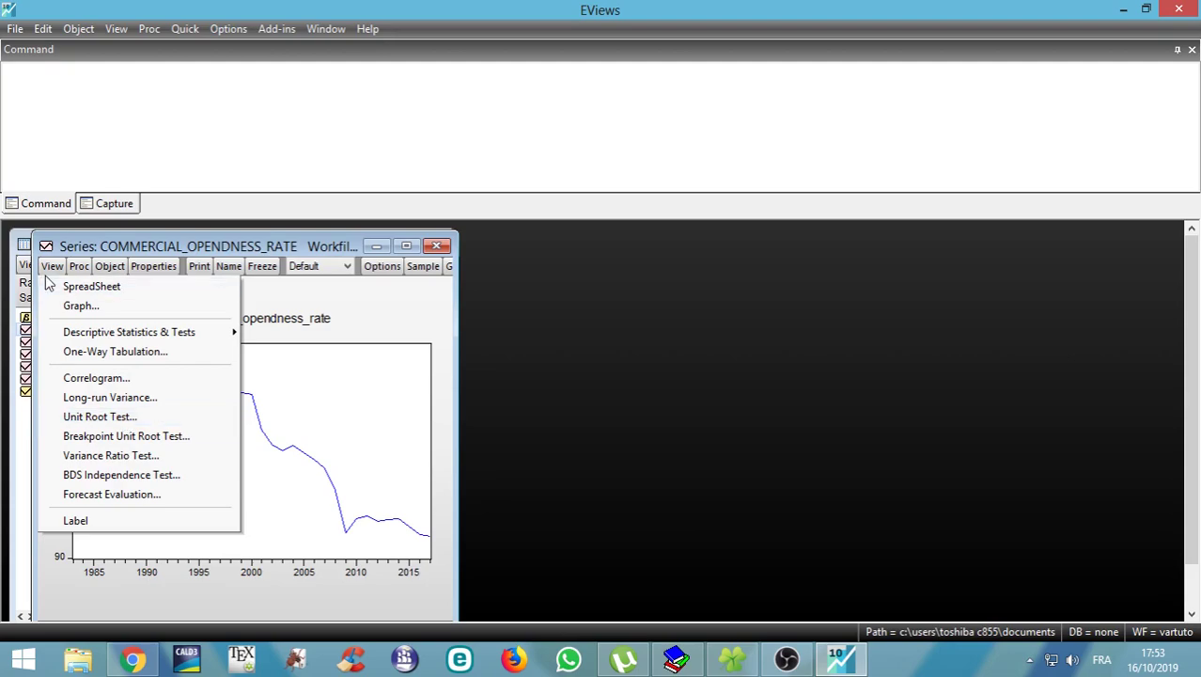
- Run an Augmented Dickey-Fuller test on commercial_opendness_rate at Level with Intercept, giving statistic -1.600566
click(100, 417)
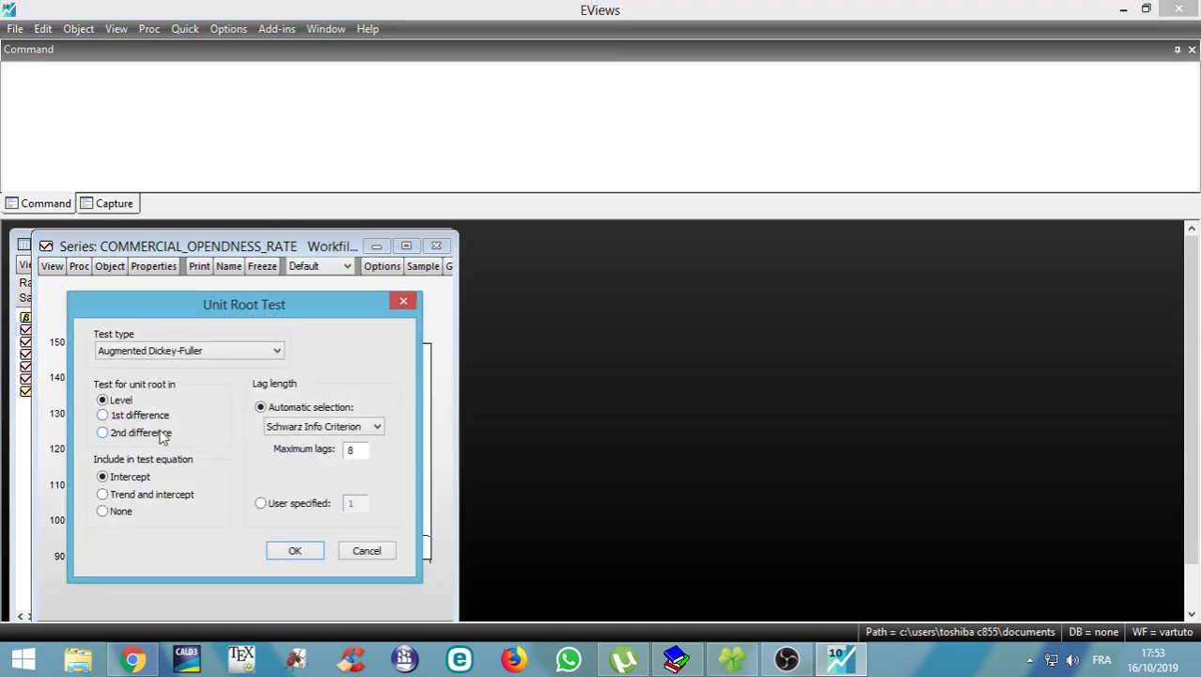
click(278, 353)
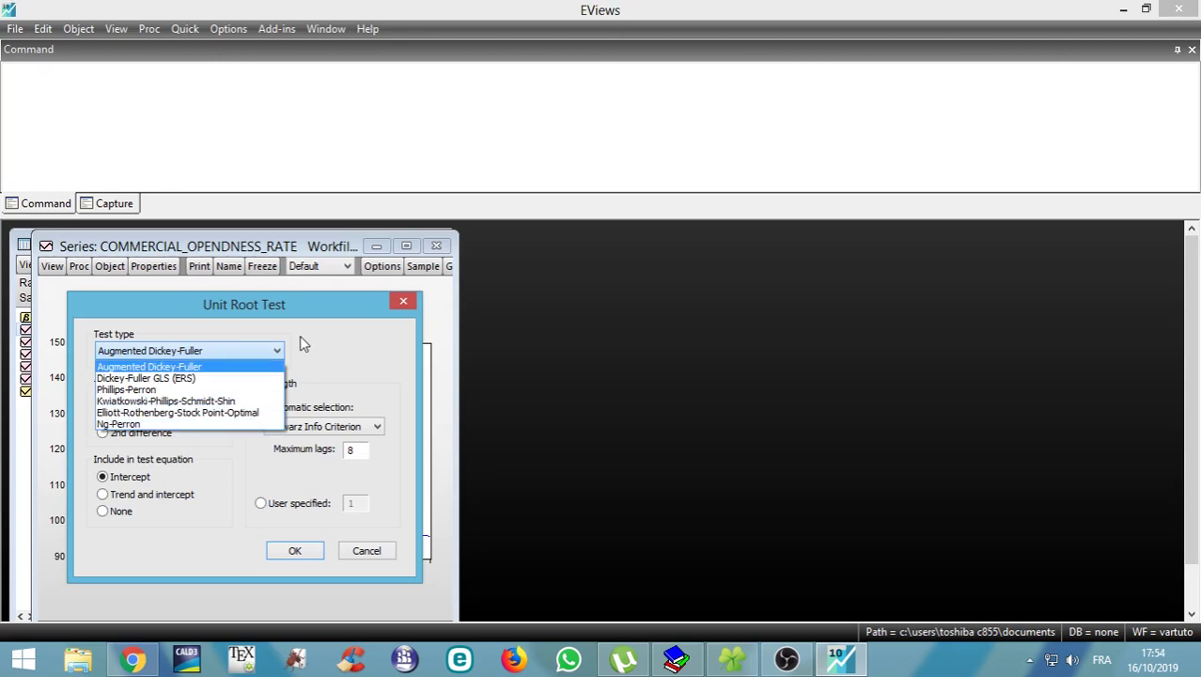
click(280, 353)
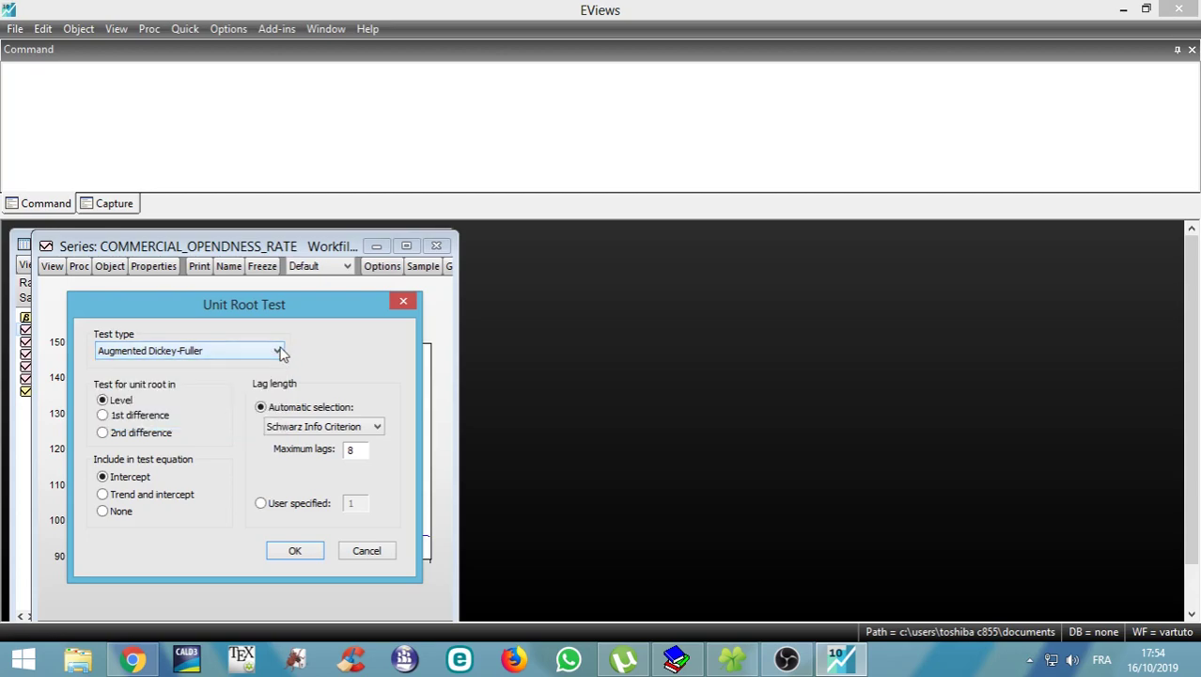
click(115, 419)
click(123, 435)
click(119, 407)
click(295, 553)
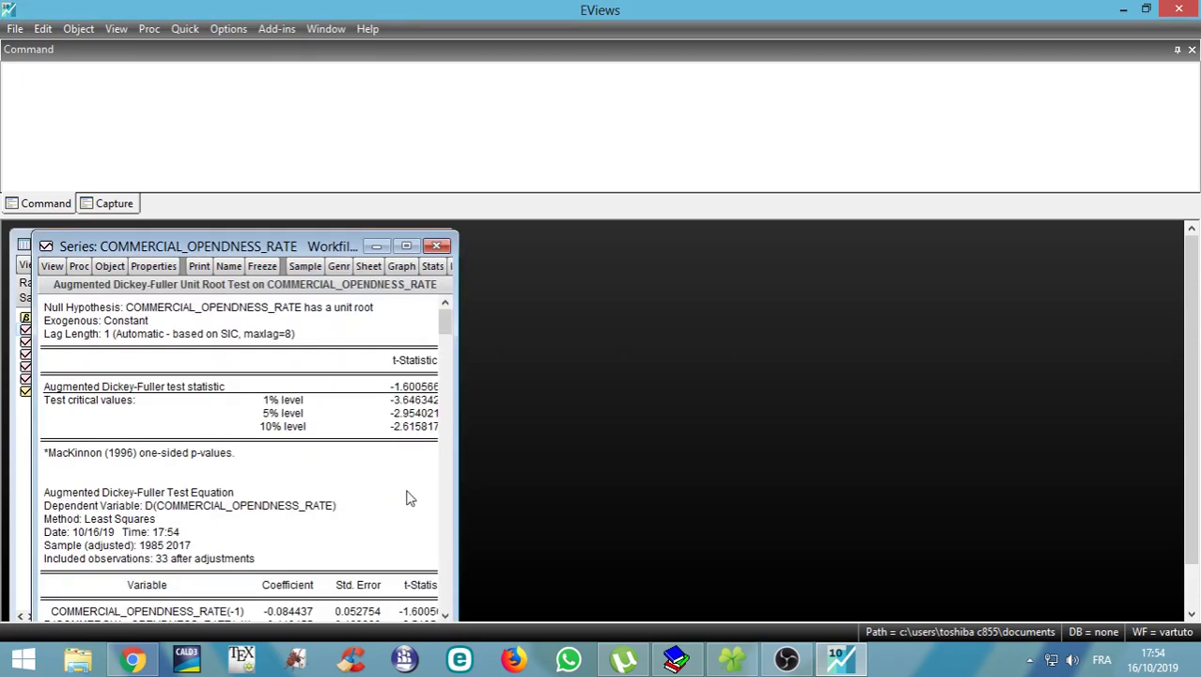
- Widen the ADF results window to reveal the level test's Prob. value of 0.4711
drag(454, 460, 622, 463)
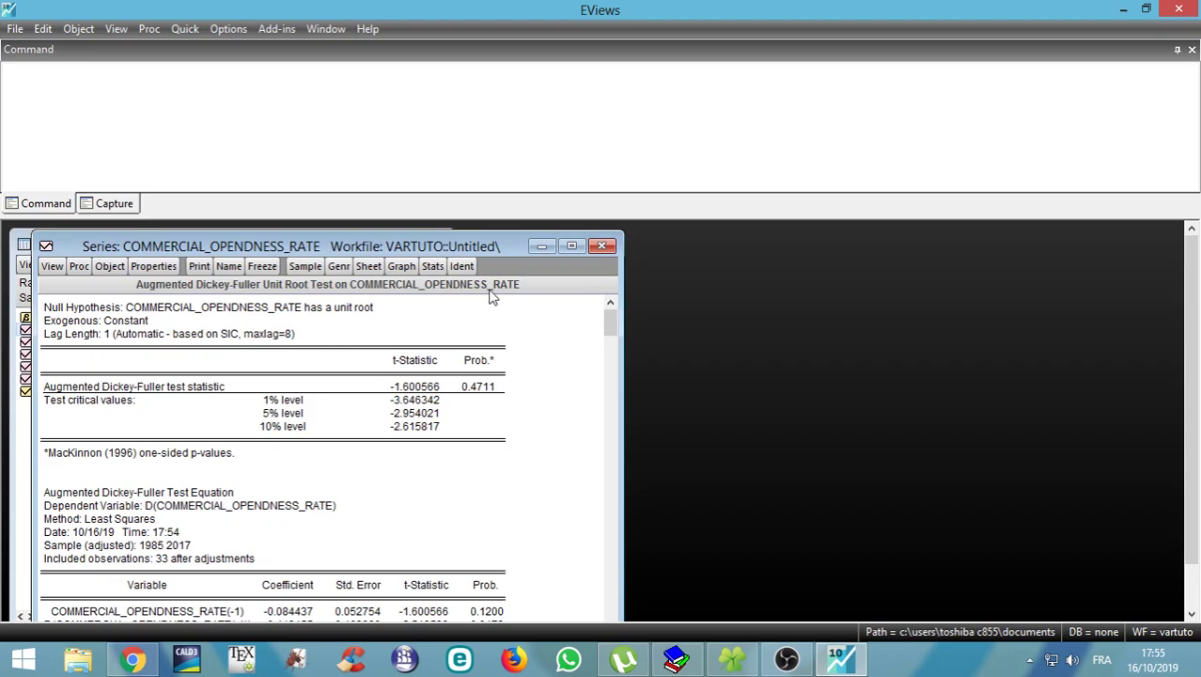
click(53, 269)
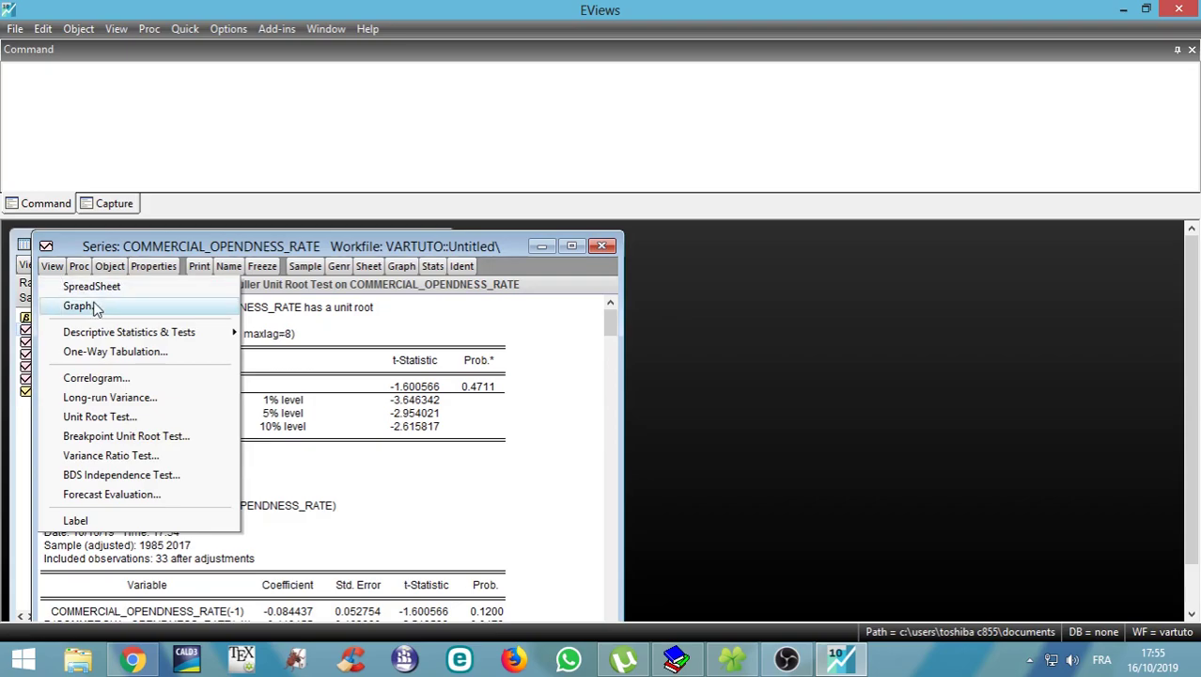
- Rerun the ADF test on the 1st difference: statistic -3.843452, p-value 0.0061
click(108, 417)
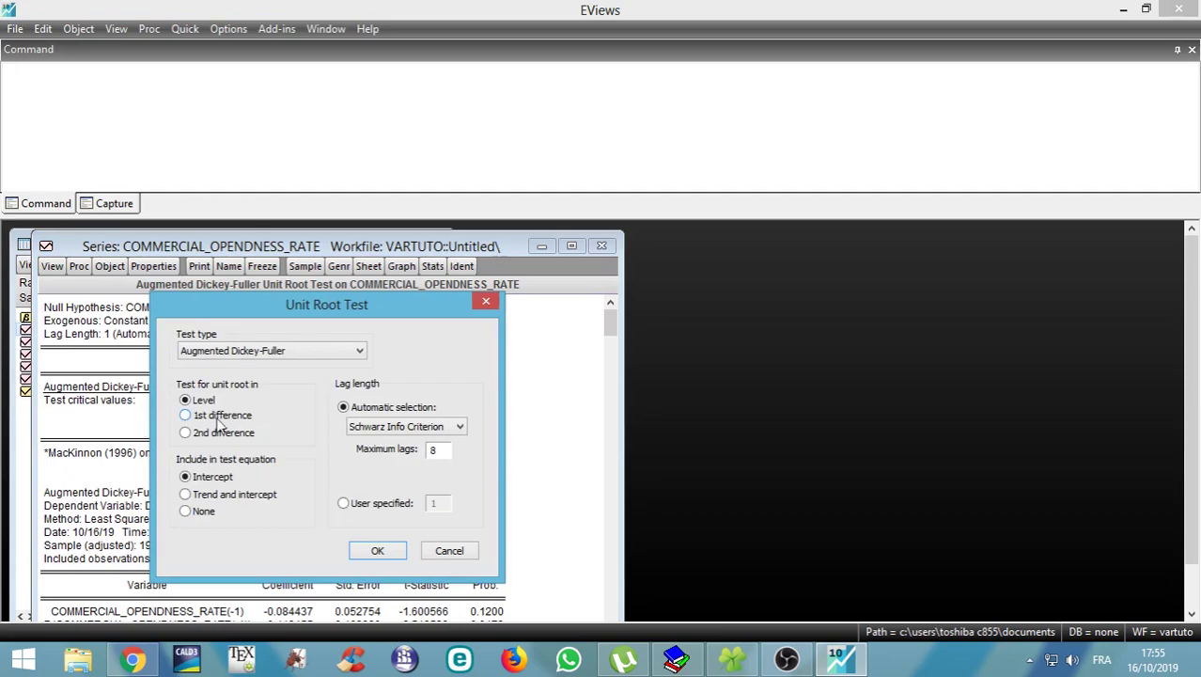
click(219, 419)
click(379, 551)
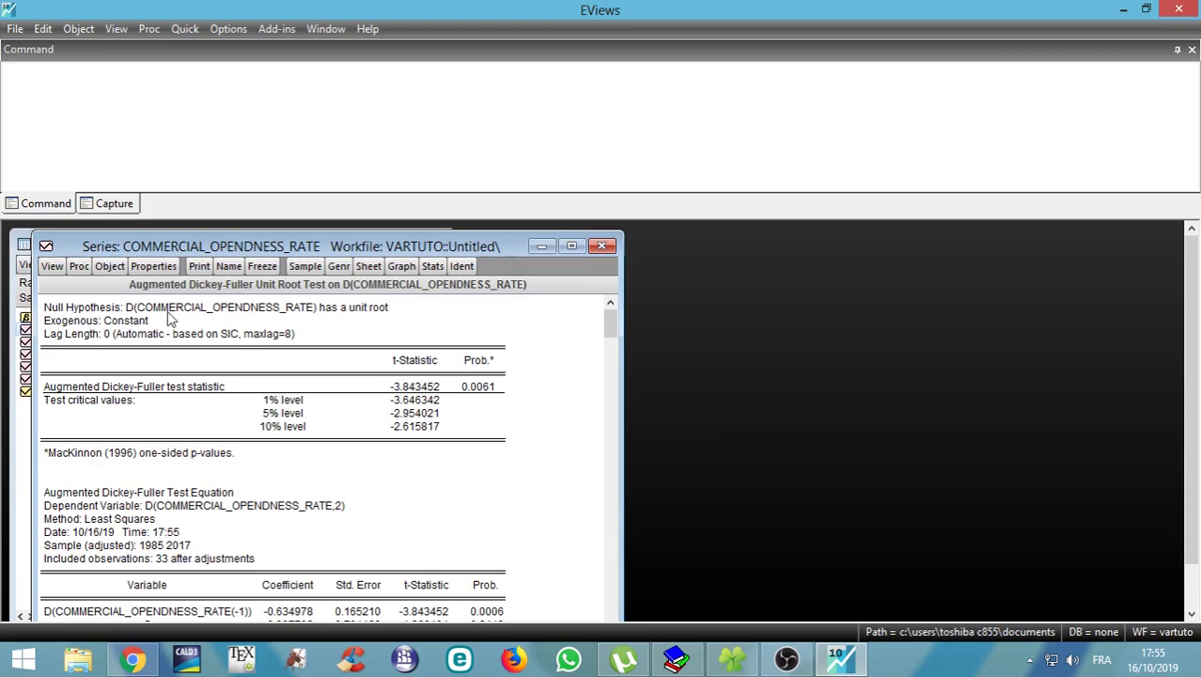
- Close the previous results, open gdp and run its ADF unit root test at Level
click(594, 246)
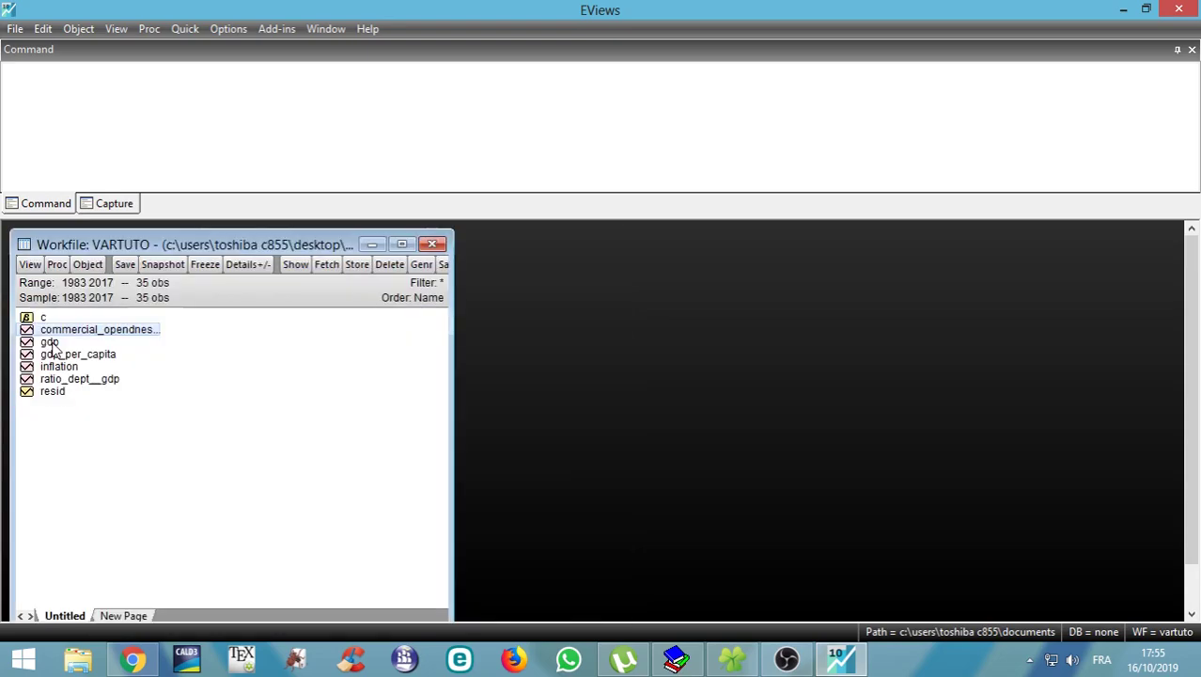
double_click(49, 343)
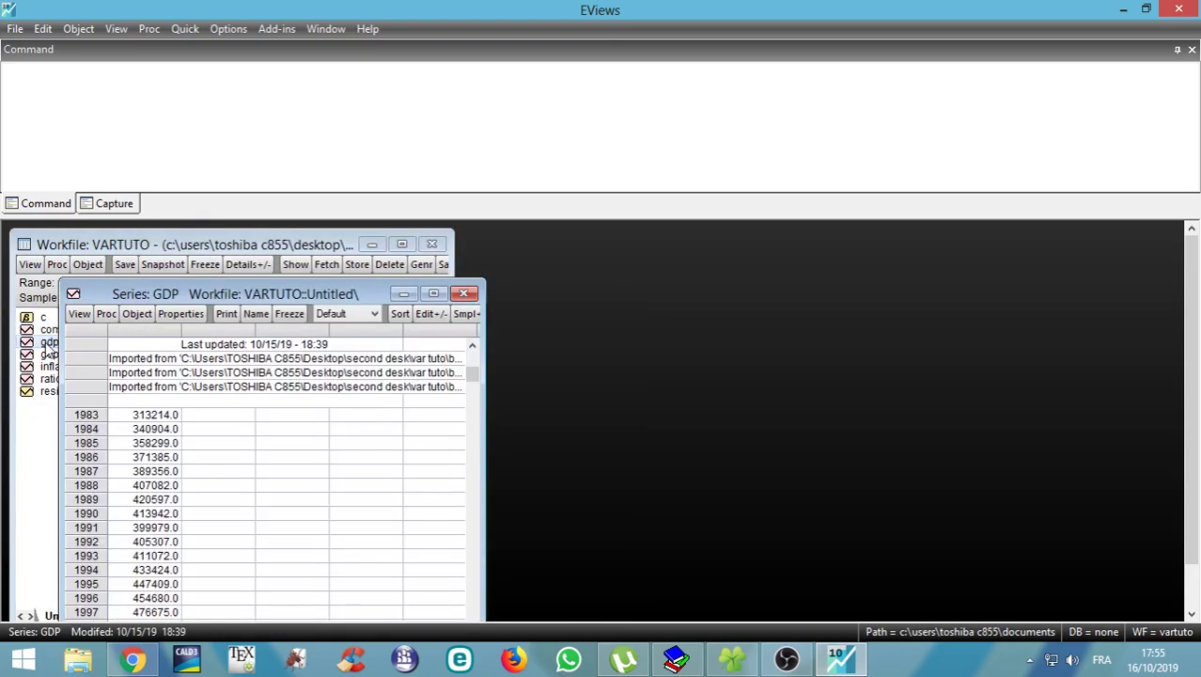
click(79, 313)
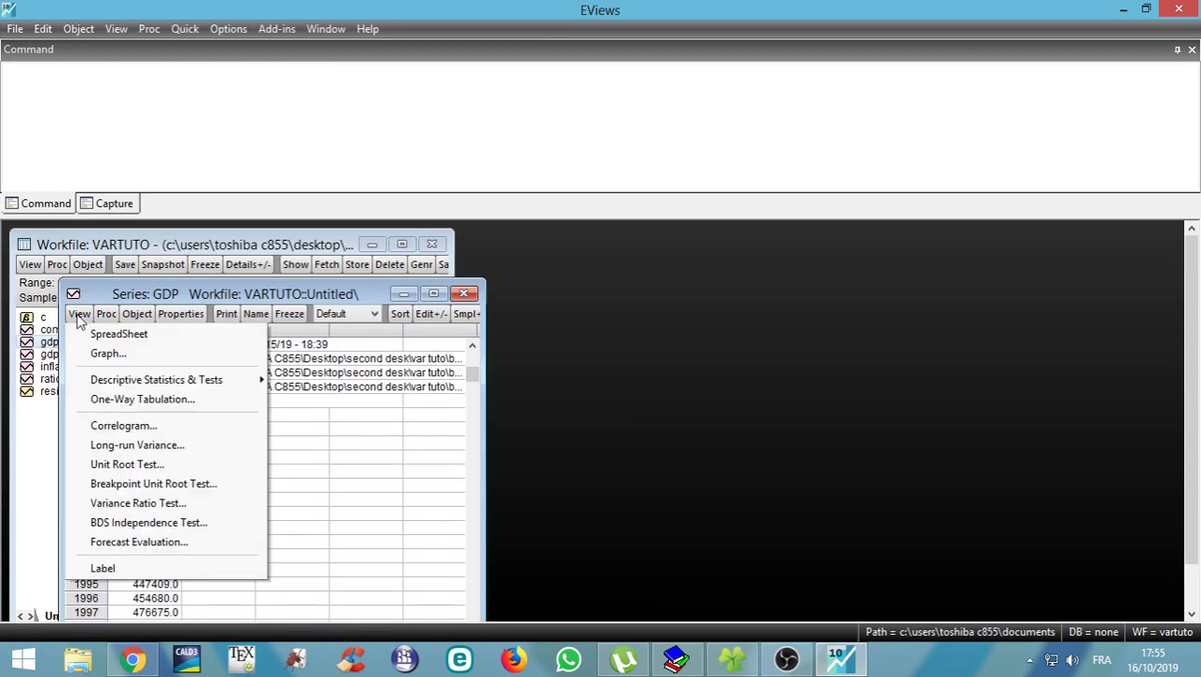
click(138, 465)
click(147, 450)
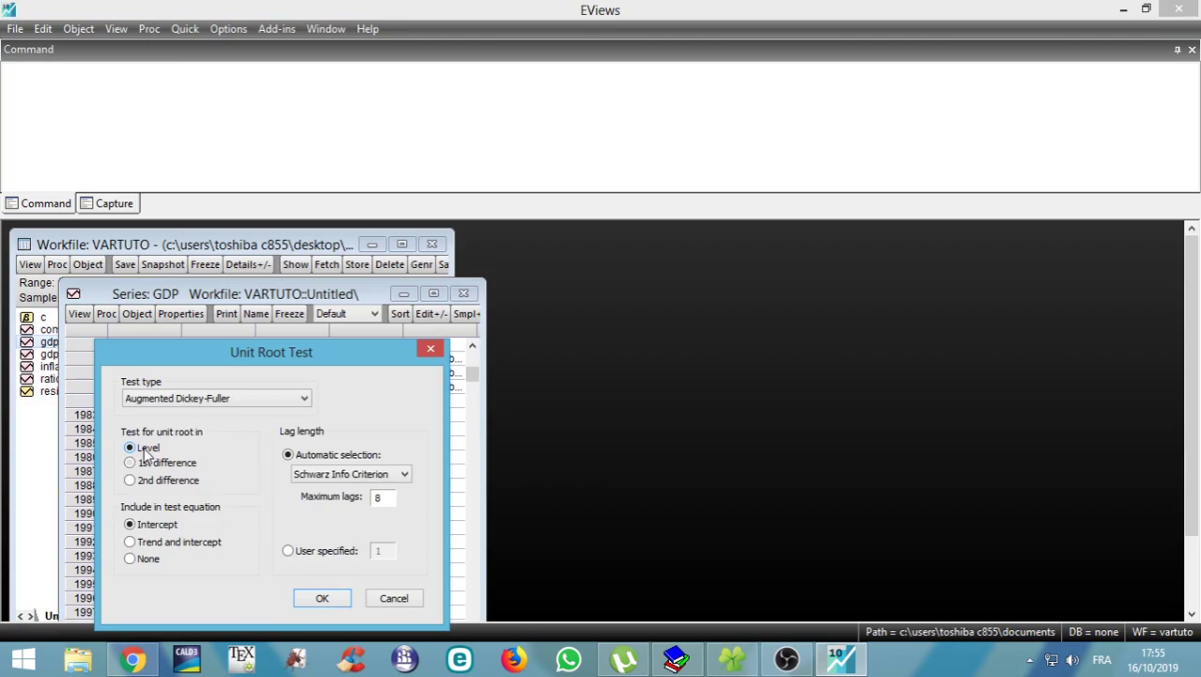
click(316, 599)
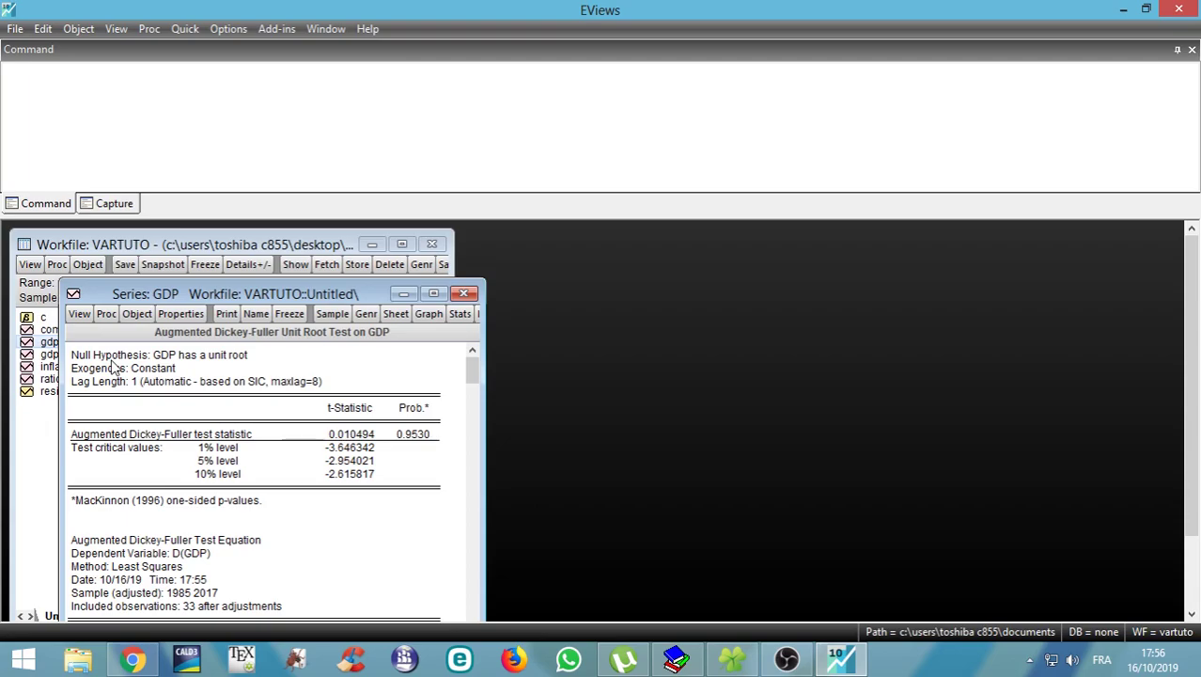
- Run the ADF test on gdp's first difference (p-value 0.0002), then close the output
click(79, 313)
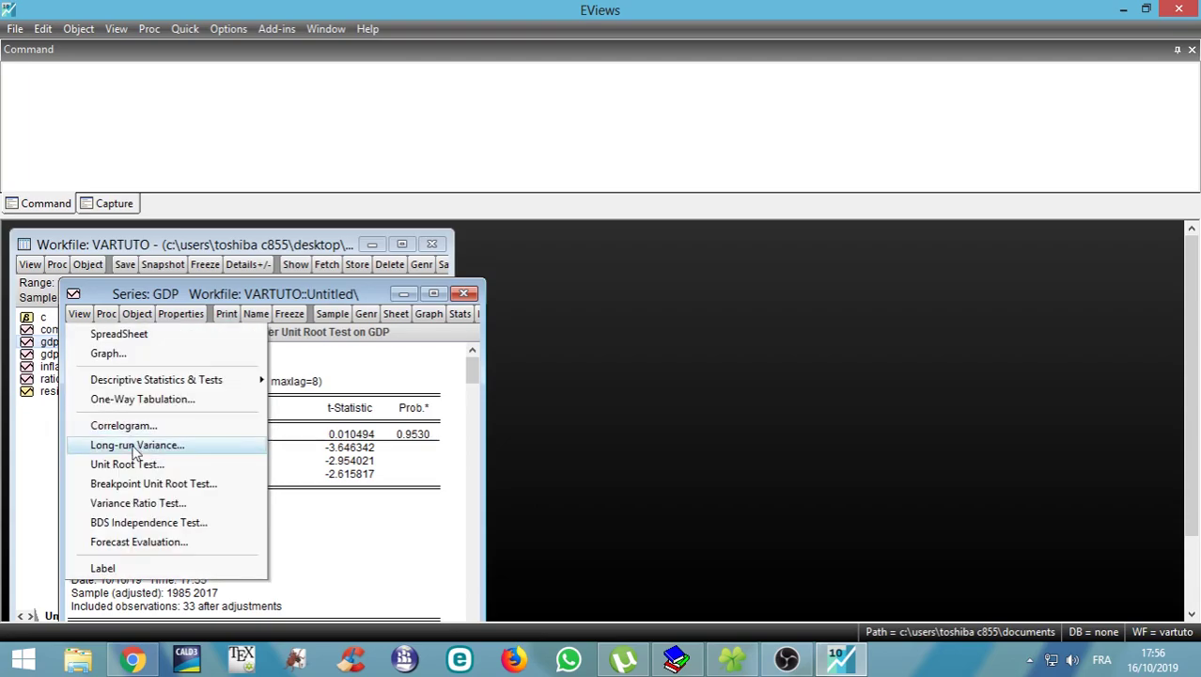
click(131, 463)
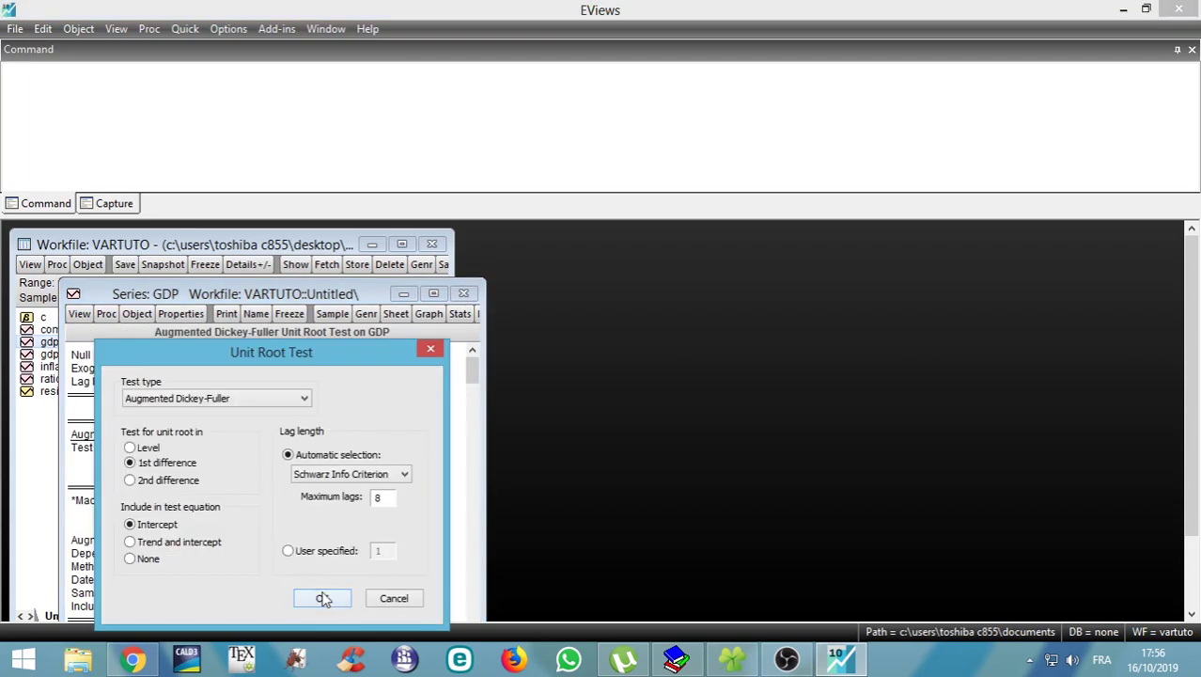
click(323, 599)
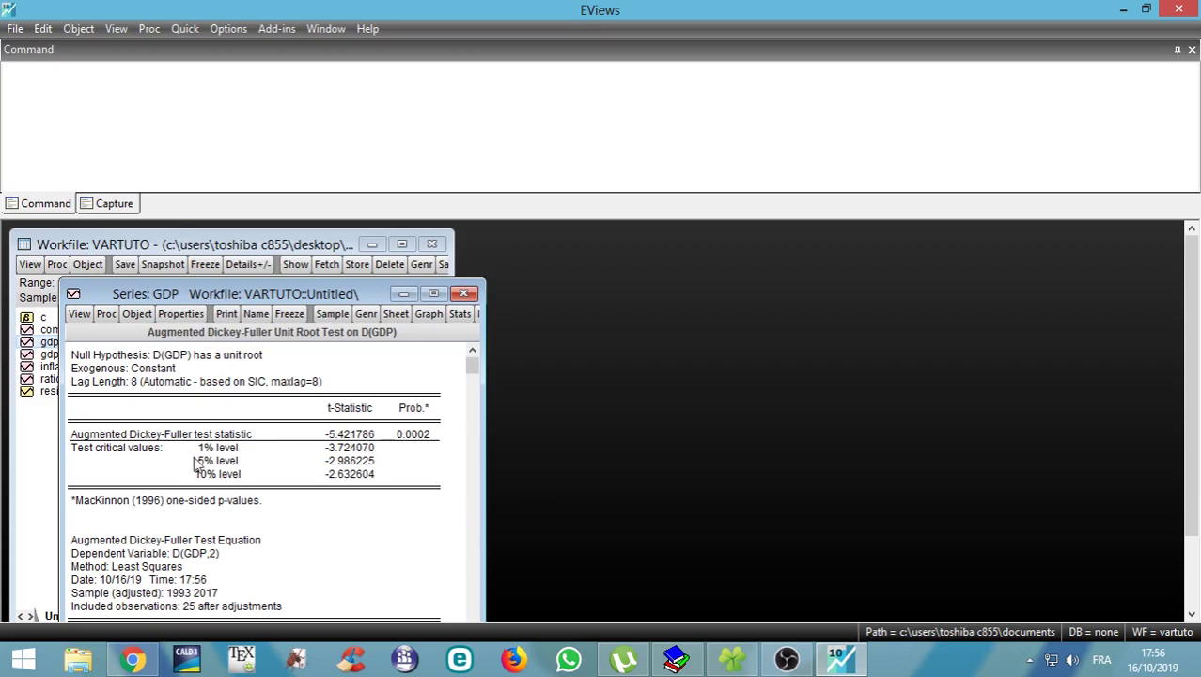
click(463, 293)
- Open gdp_per_capita and run its level ADF test, giving p-value 0.8556
double_click(90, 354)
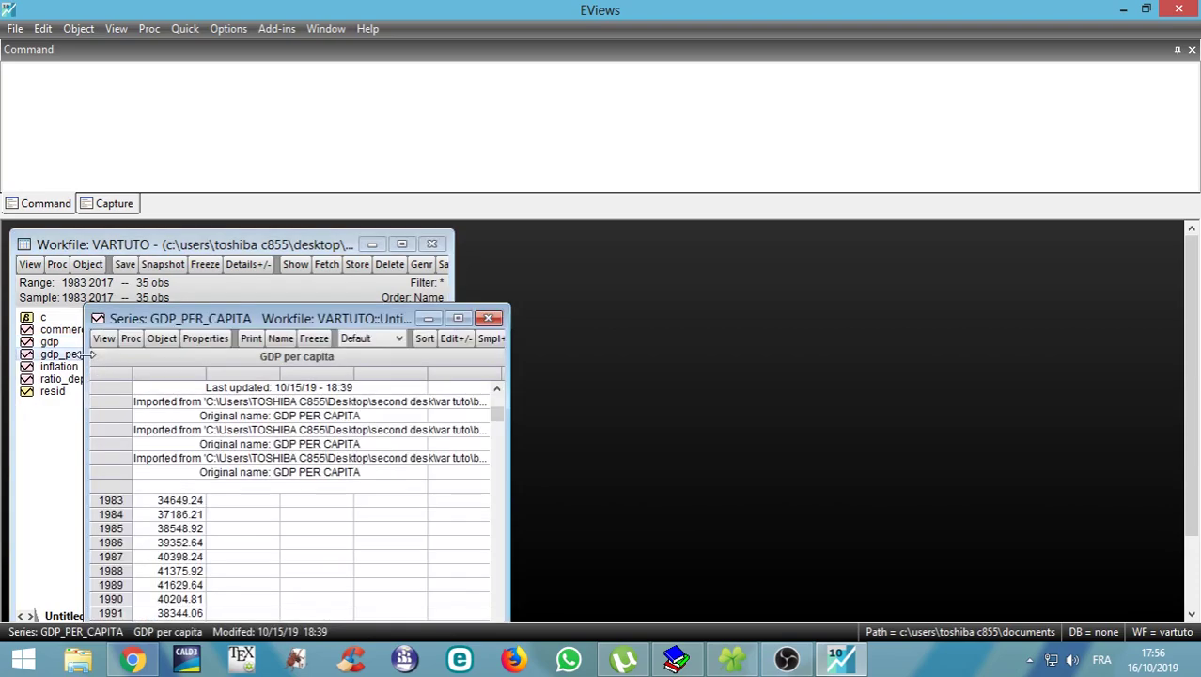
click(103, 338)
click(150, 489)
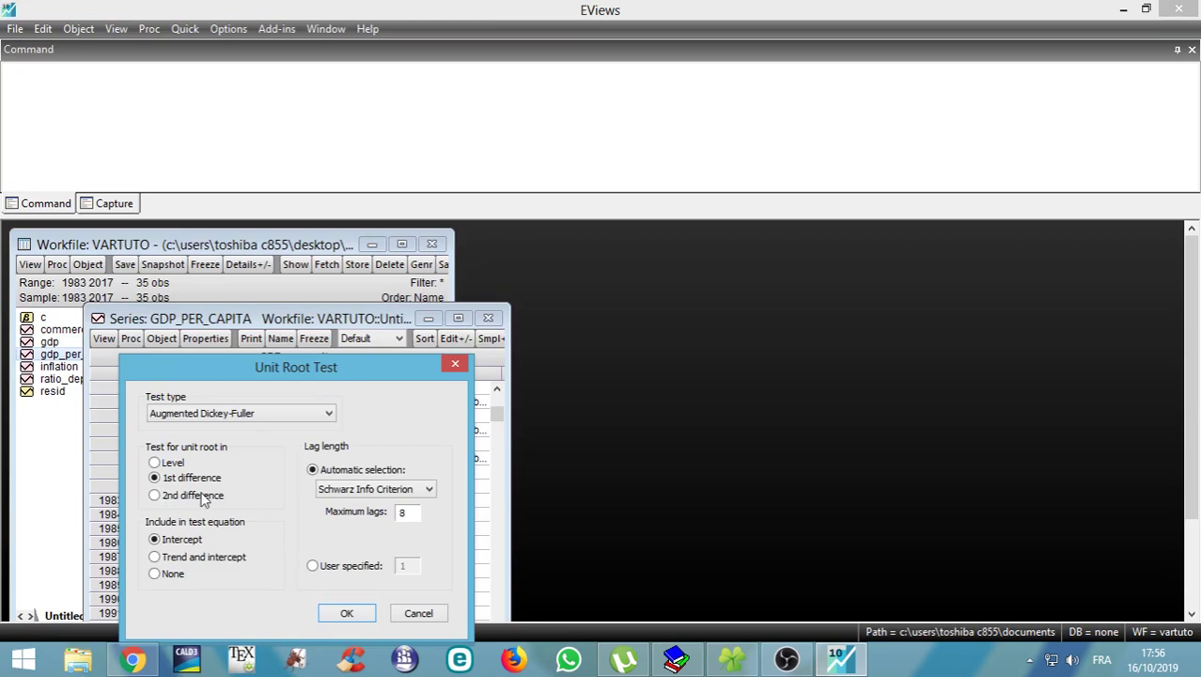
key(Return)
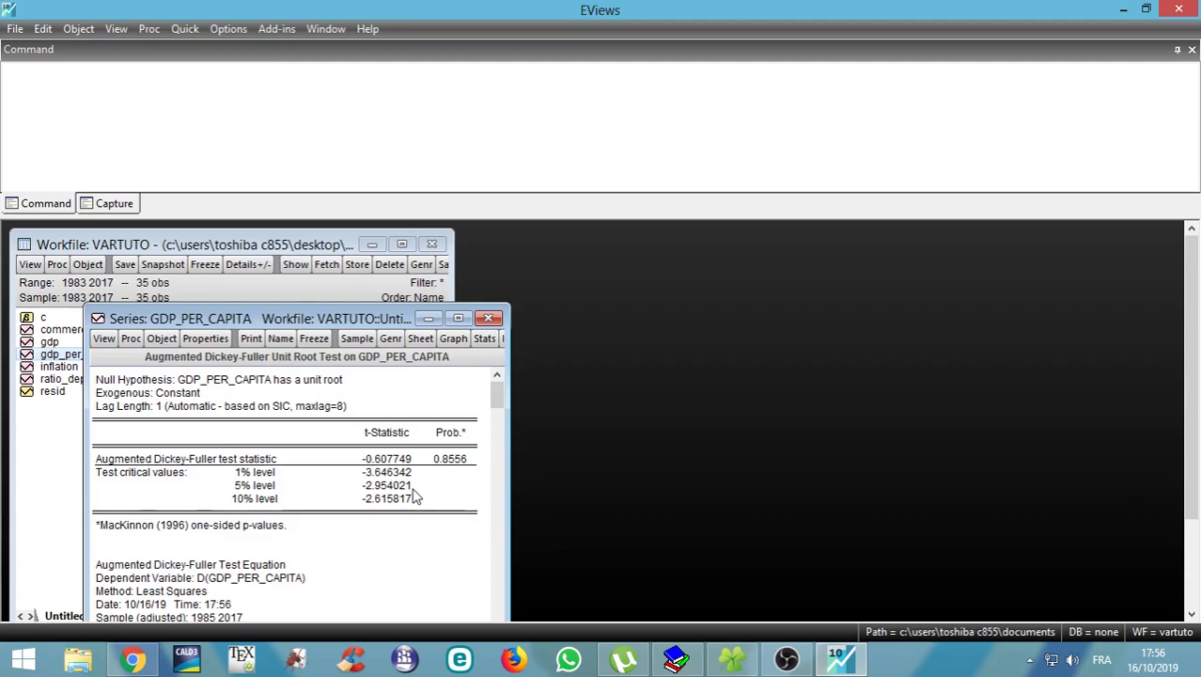
- Rerun gdp_per_capita's ADF test on the 1st difference: statistic -3.759764, p-value 0.0075
click(103, 339)
click(161, 486)
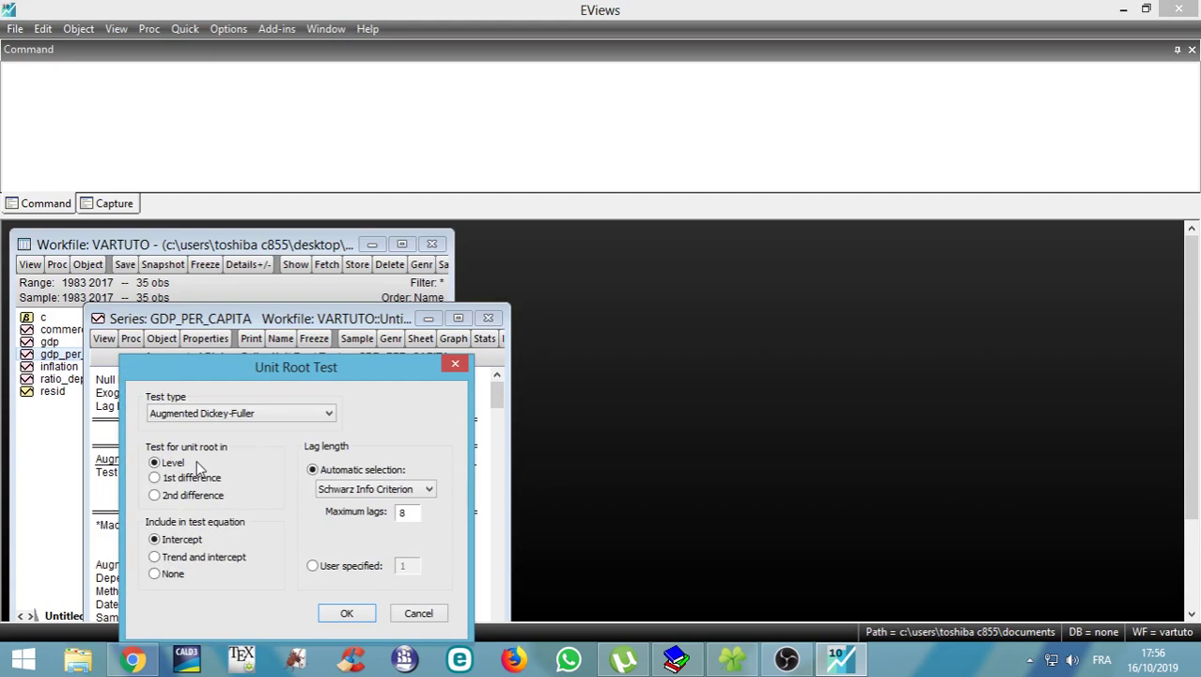
click(193, 477)
key(Return)
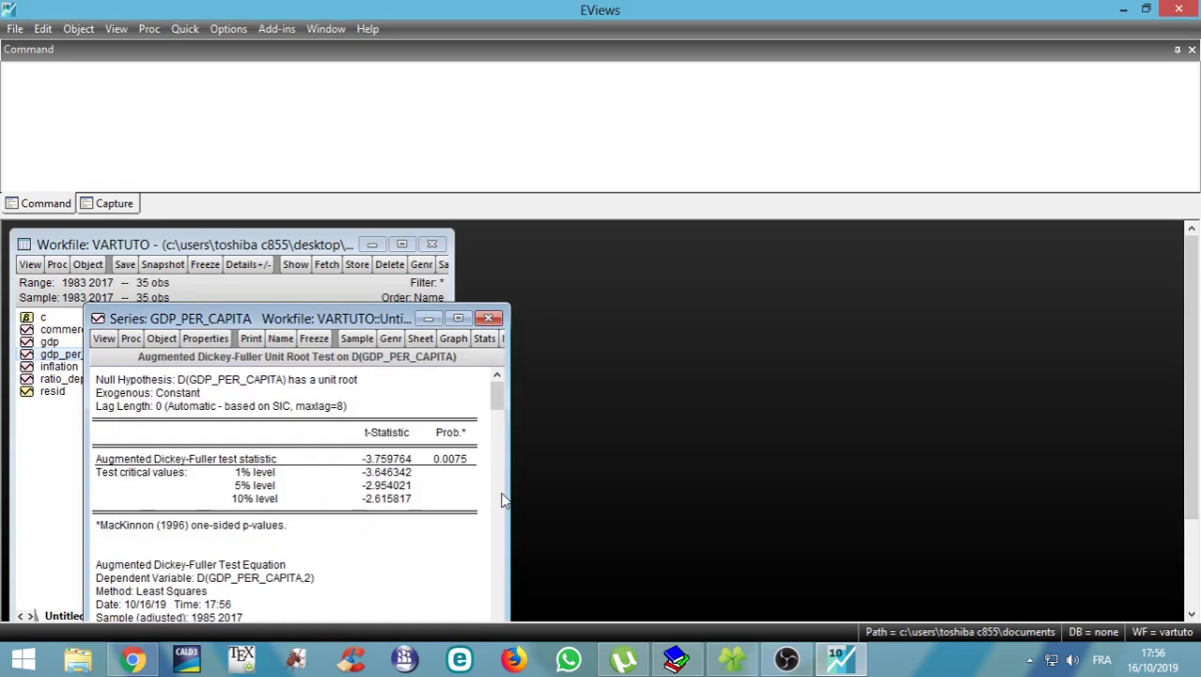
- Close gdp_per_capita, test inflation at Level (statistic -3.106370, p-value 0.0355), then close it
click(487, 321)
double_click(59, 365)
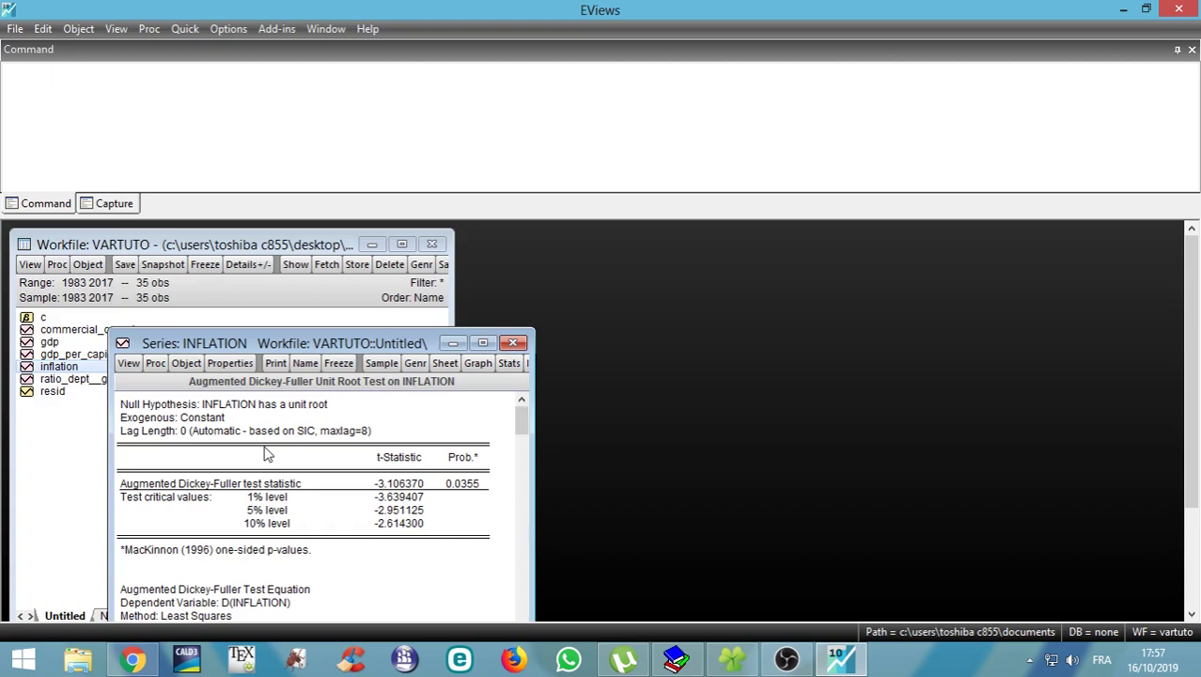
key(ctrl+F4)
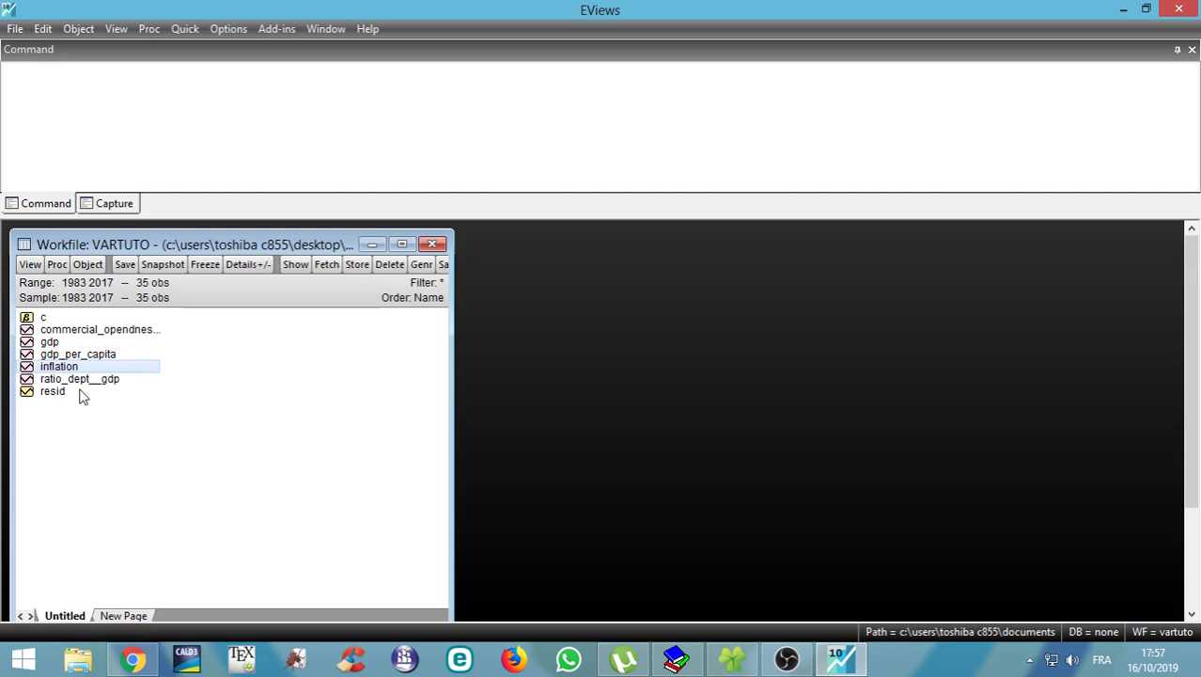
- Open ratio_dept__gdp and run its level ADF test: statistic -0.108034, p-value 0.9404
double_click(79, 379)
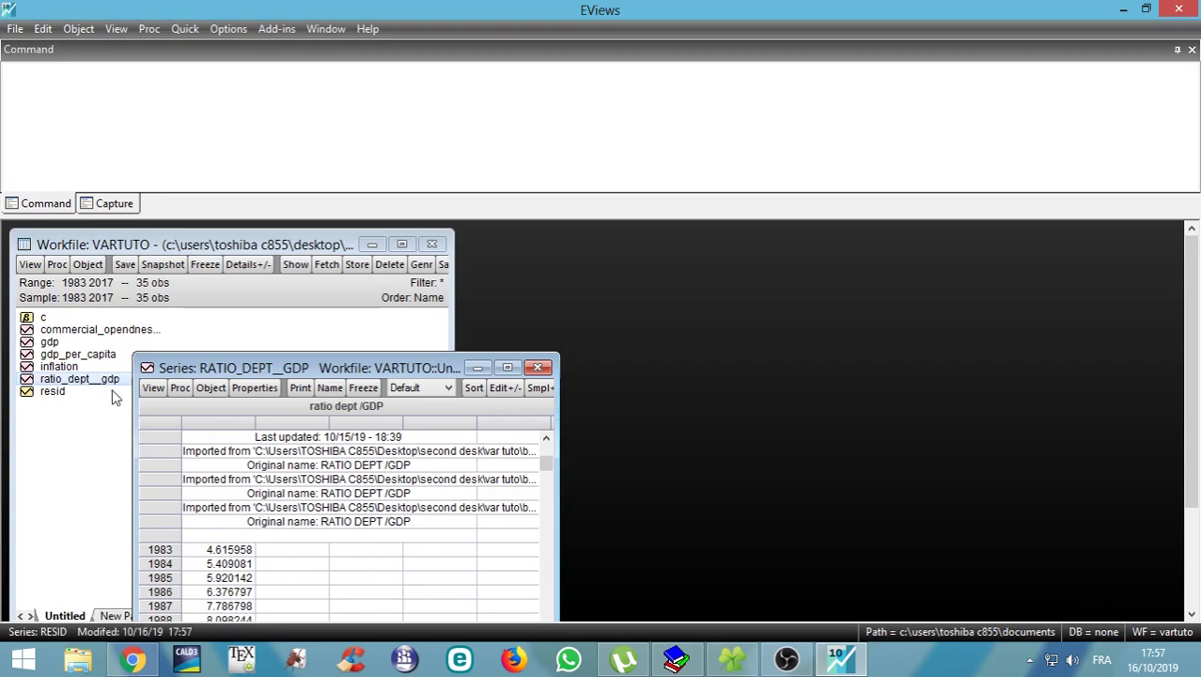
click(158, 392)
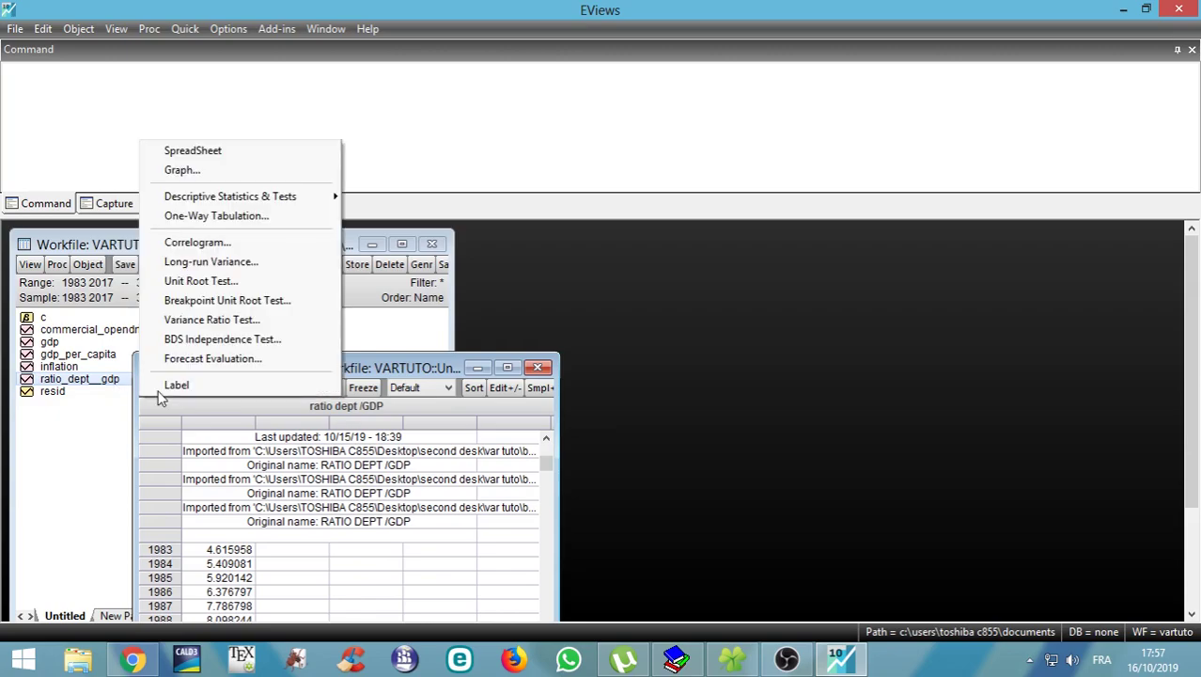
click(201, 281)
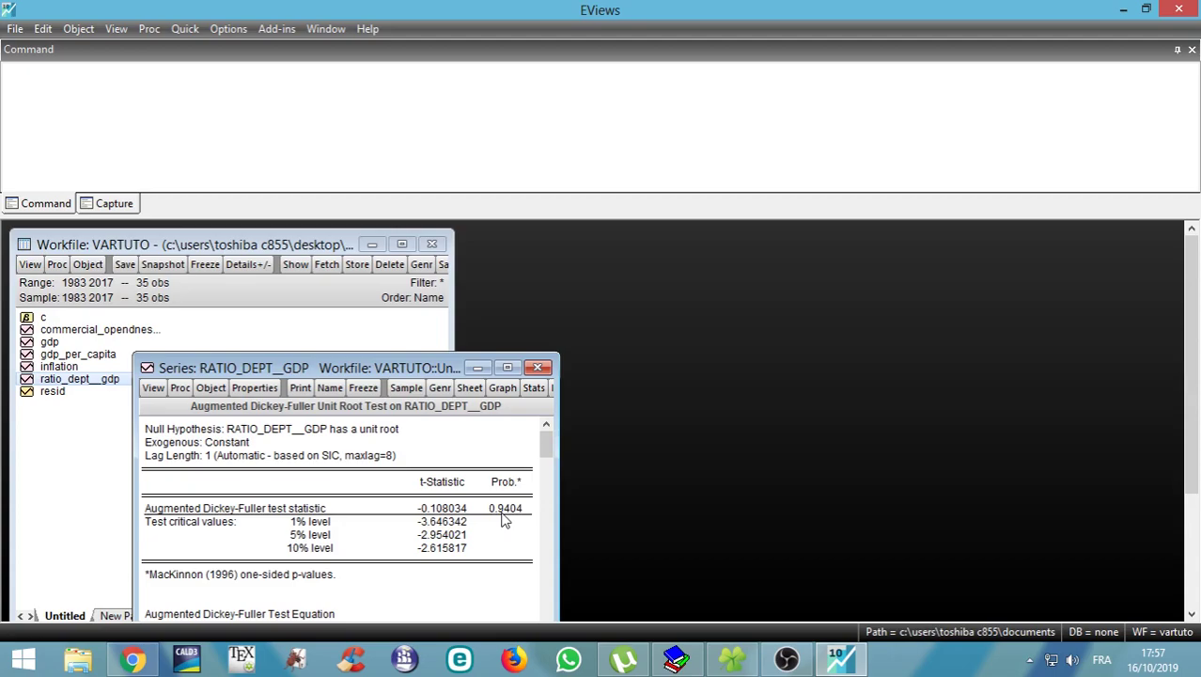
click(152, 389)
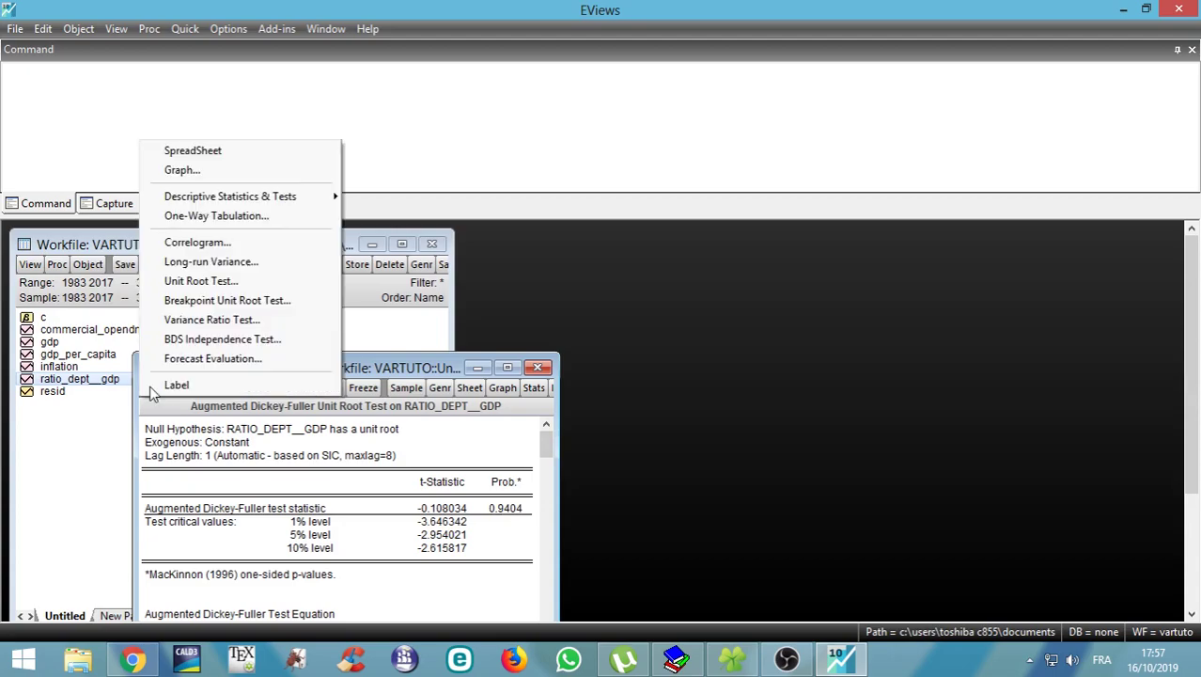
- Run the ratio_dept__gdp first-difference unit root test and close the series window
click(200, 281)
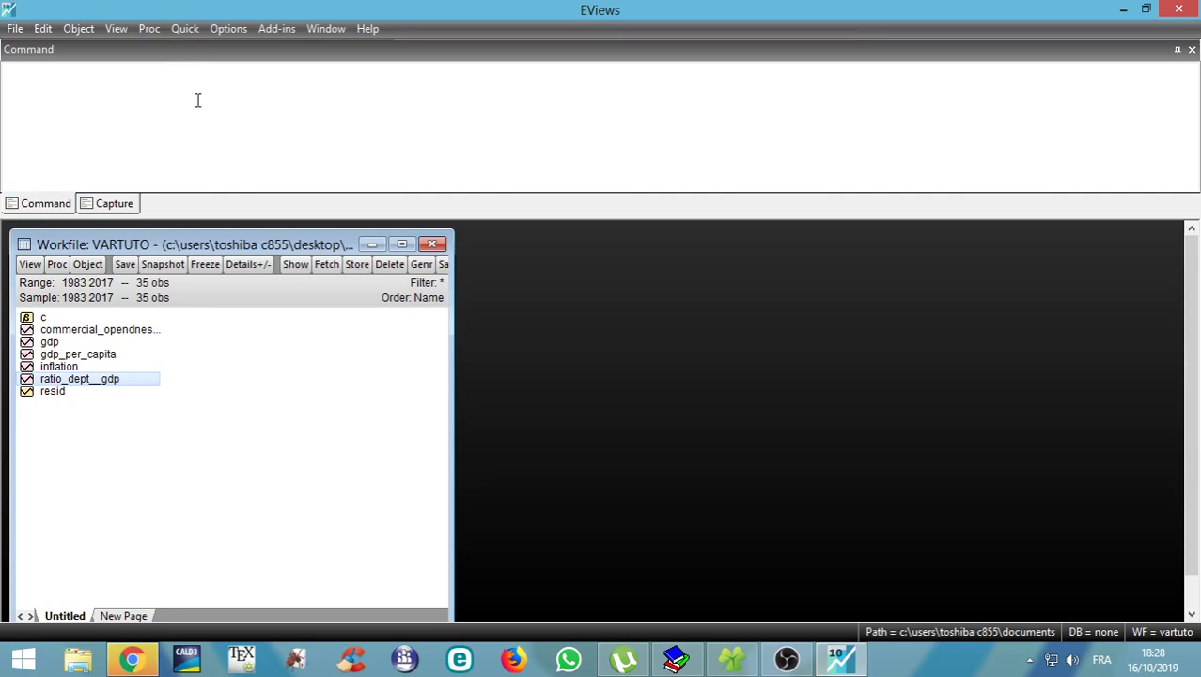
- Start a new VAR with gdp and ratio_dept__gdp as endogenous variables, keeping constant c exogenous
click(185, 29)
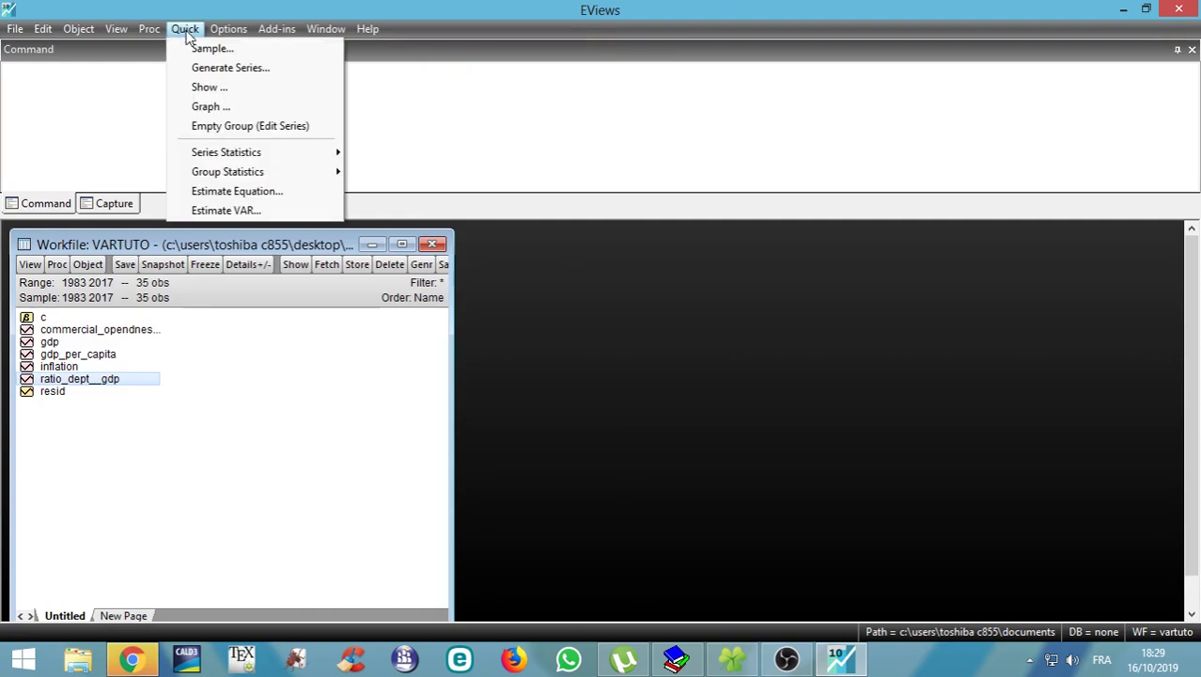
click(248, 215)
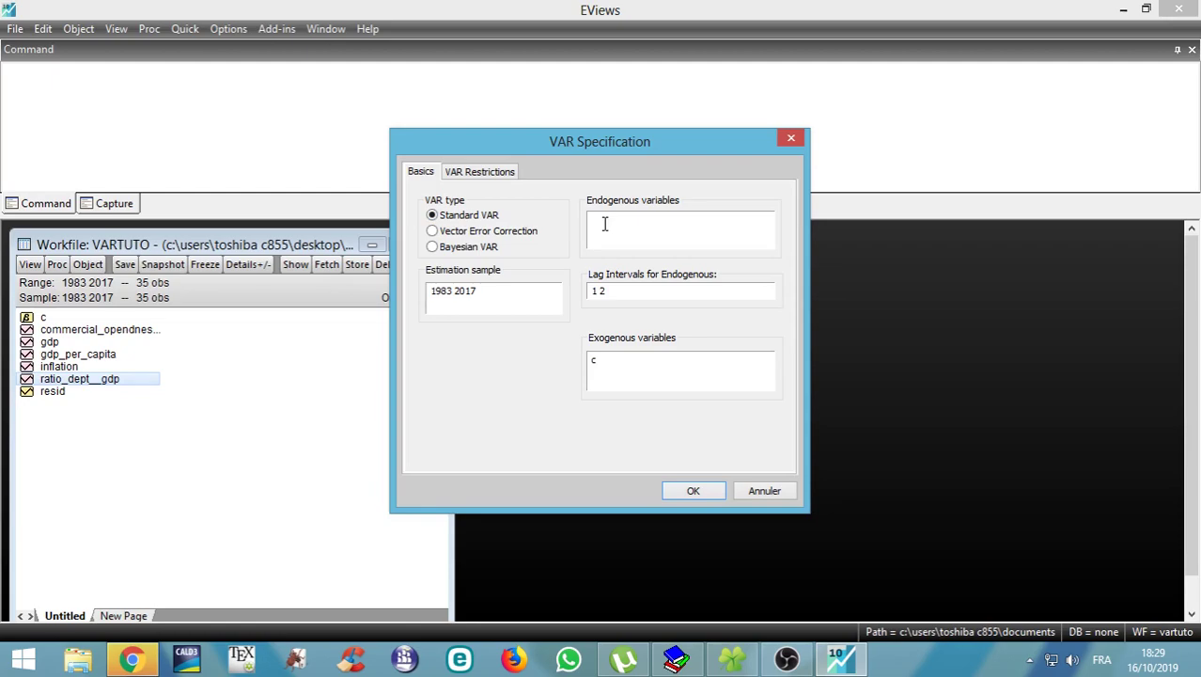
click(605, 223)
text(gdp)
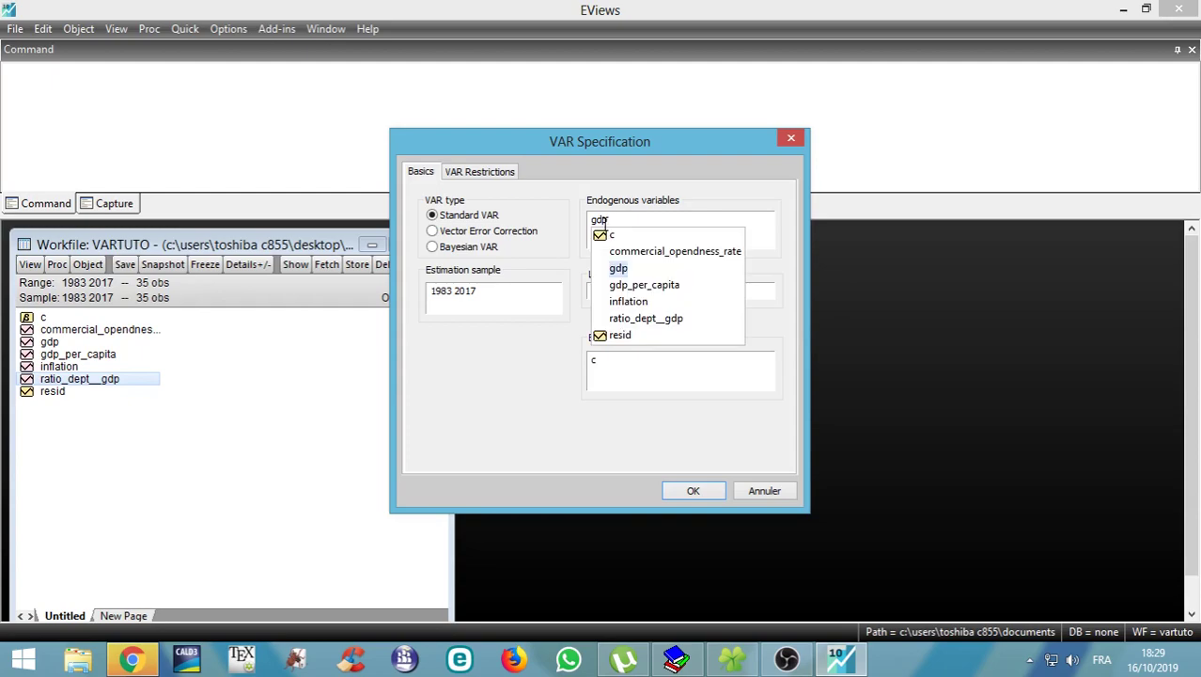
click(605, 223)
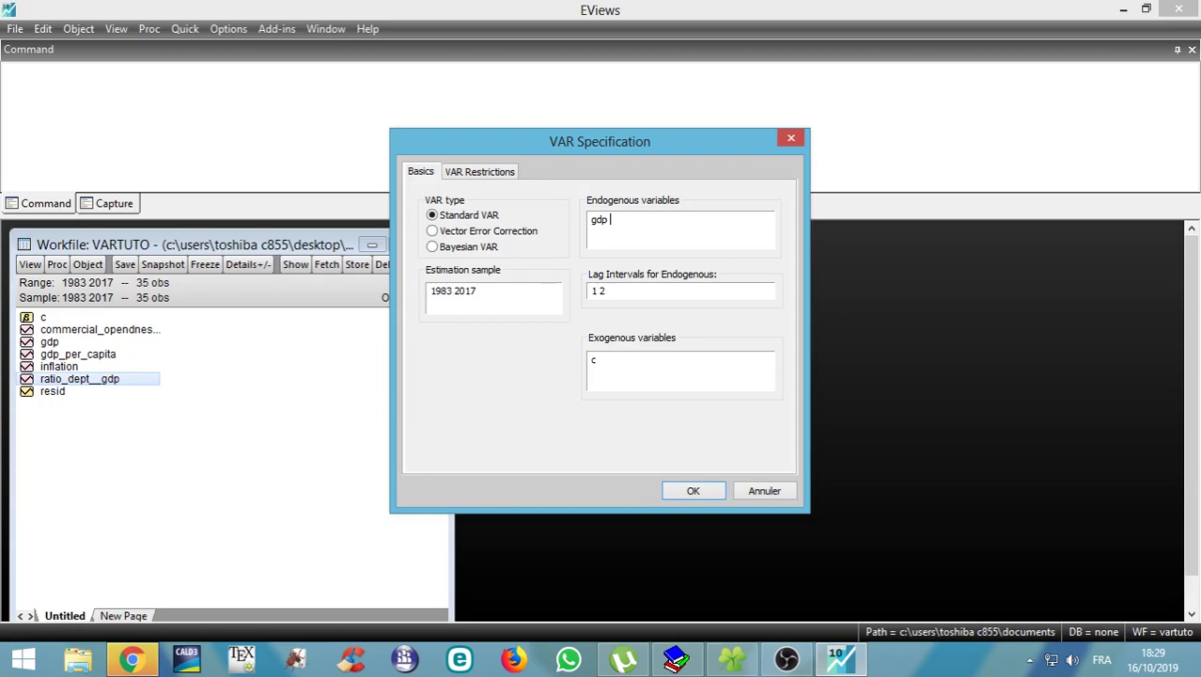
text(ratio)
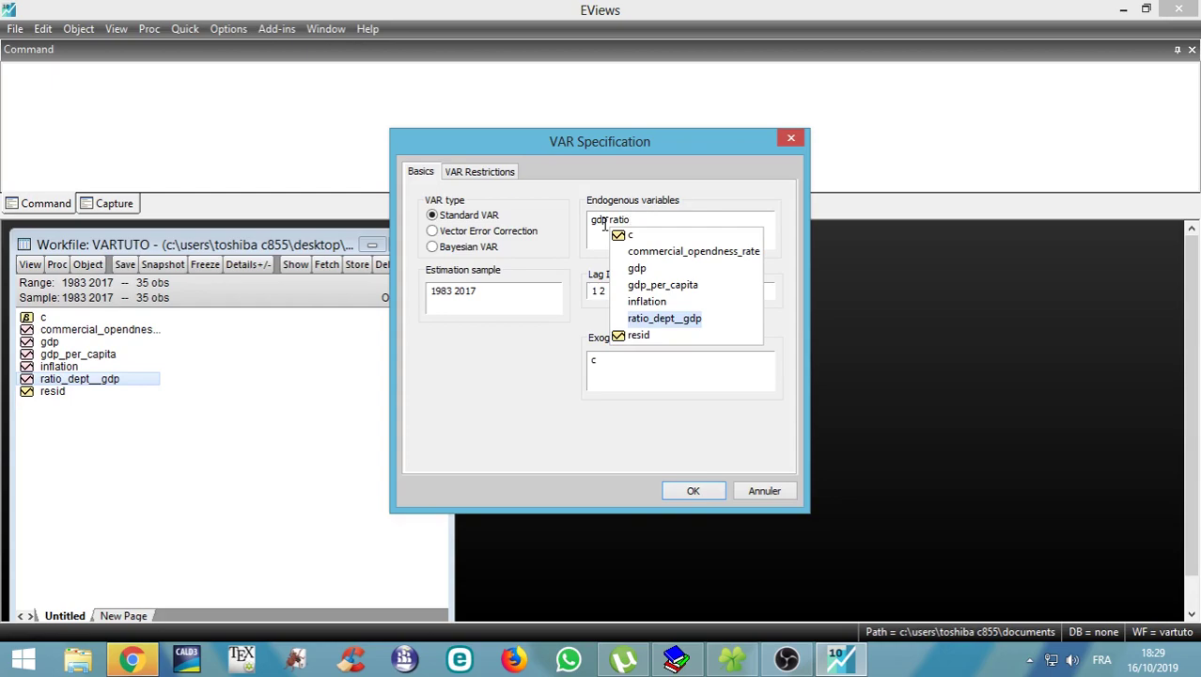
key(Return)
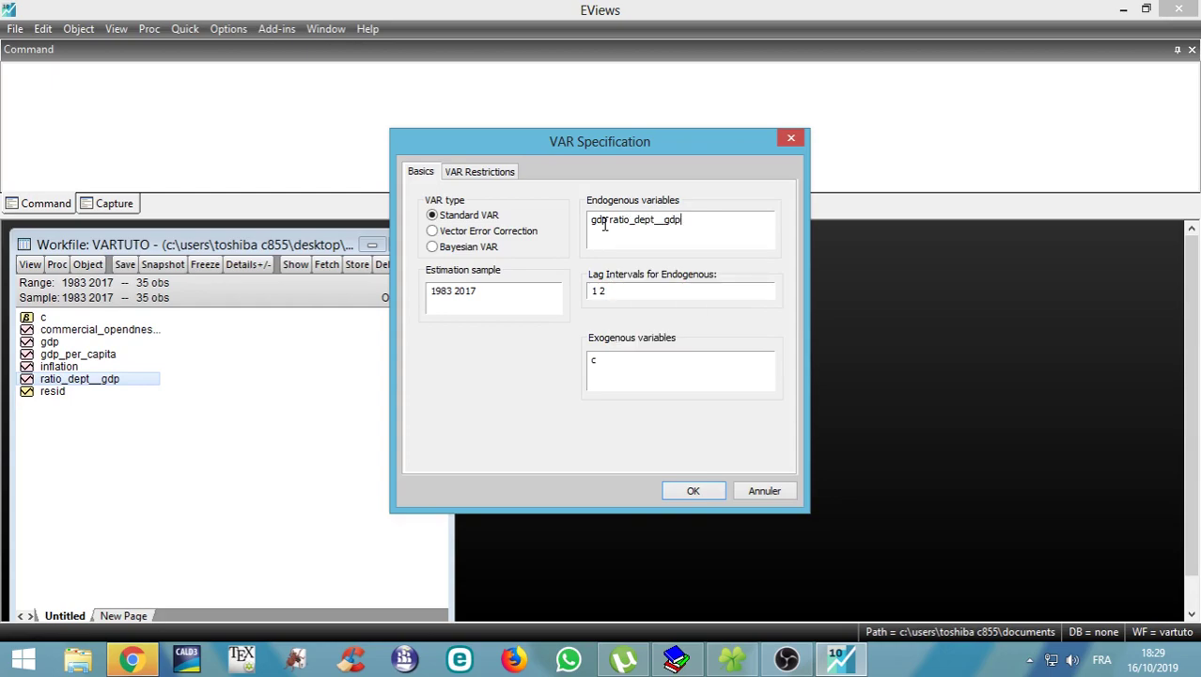
click(617, 365)
- Add d(commercial_opendness_rate), d(gdp_per_capita) and inflation after c in the exogenous variables
text(d()
click(612, 365)
text(commercial_opendness_rate) )
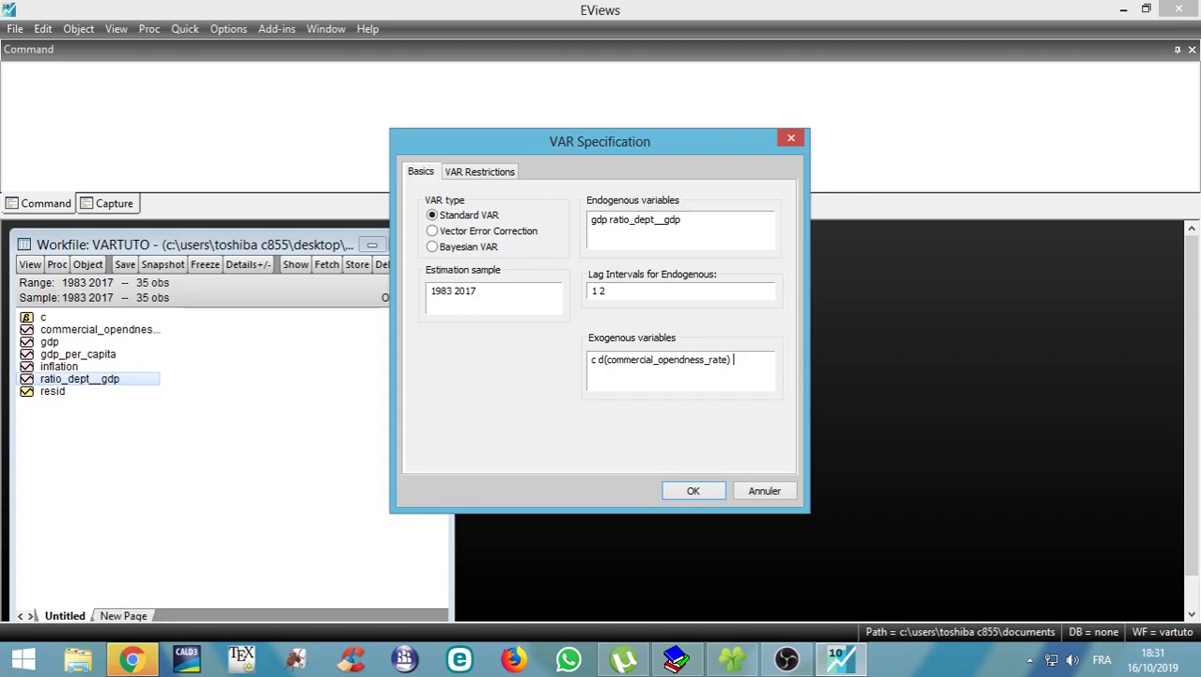
text(d(gdp)
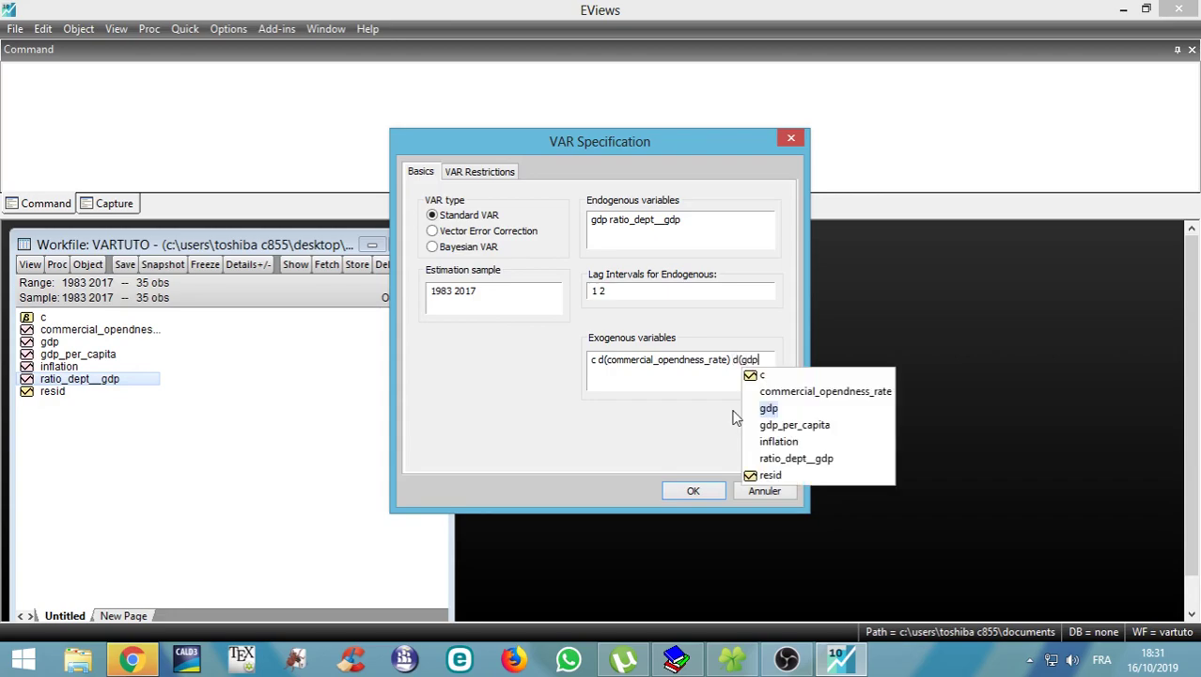
click(812, 431)
text() in)
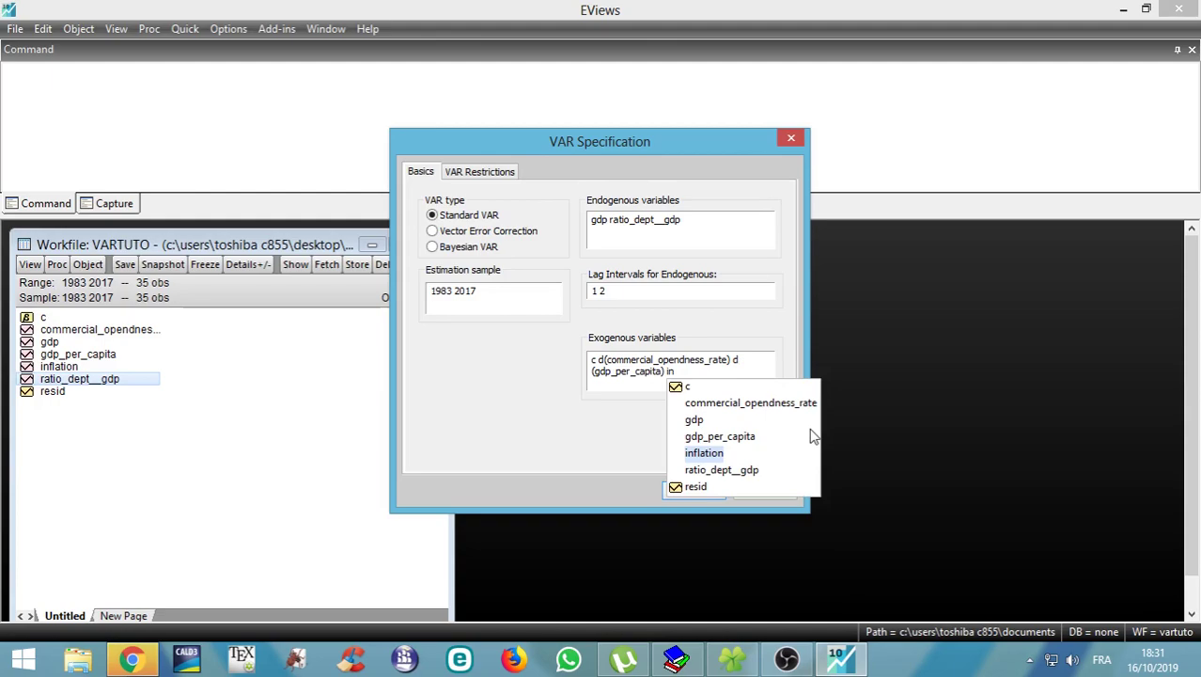
key(Return)
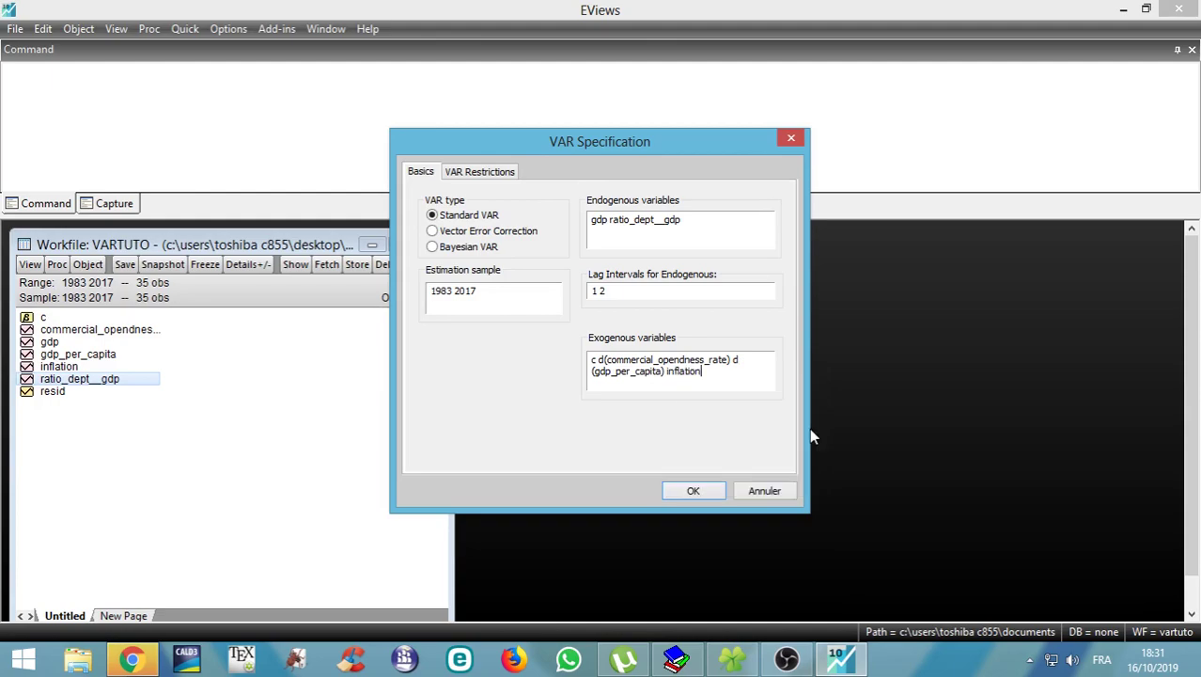
- Check the VAR Restrictions settings, then estimate the two-lag VAR of gdp and ratio_dept__gdp
click(480, 174)
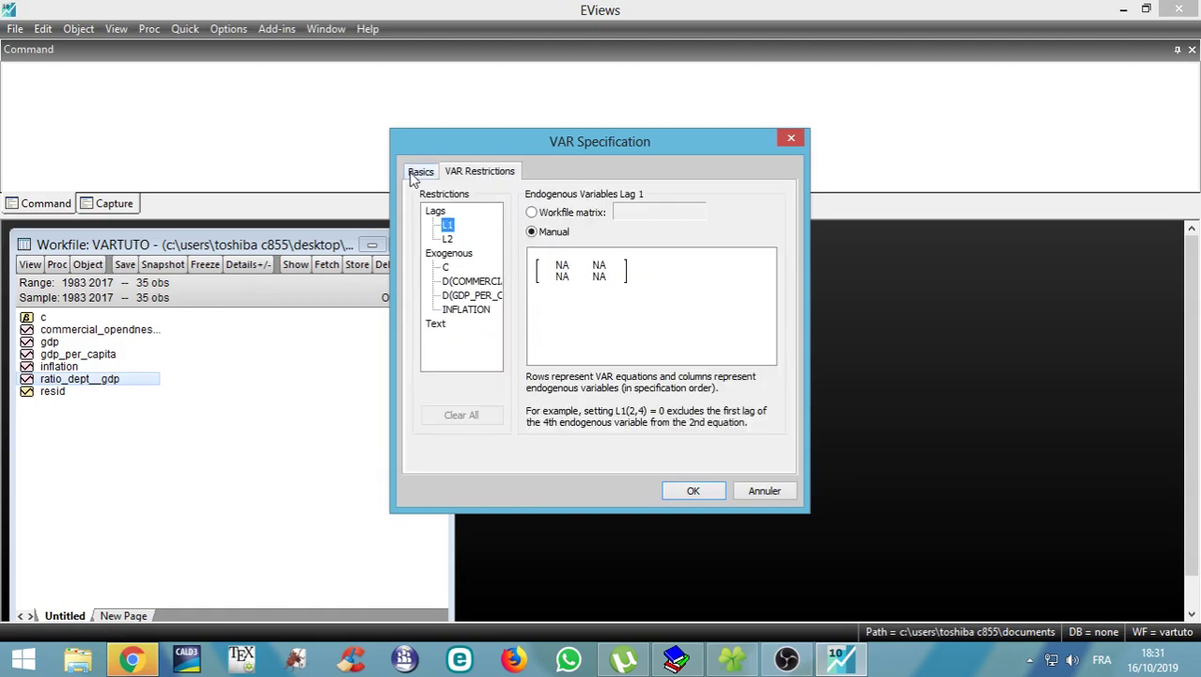
click(705, 494)
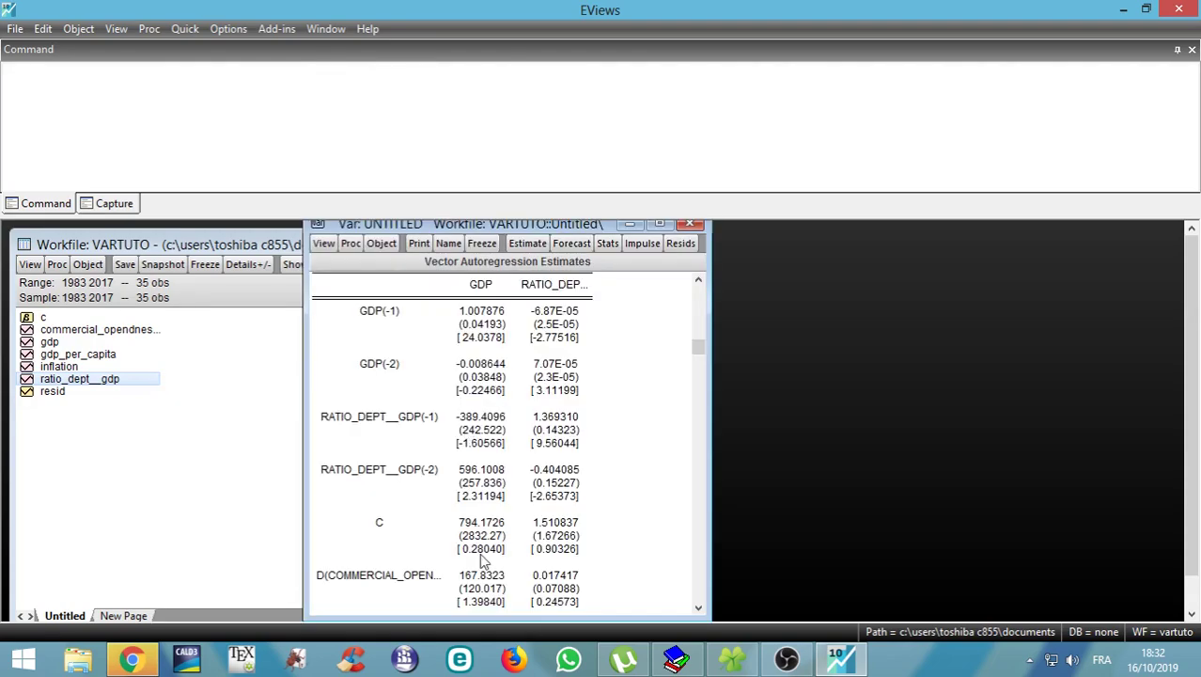
- Scroll through the Vector Autoregression Estimates to review coefficients and summary statistics
scroll(482, 561, down, 3)
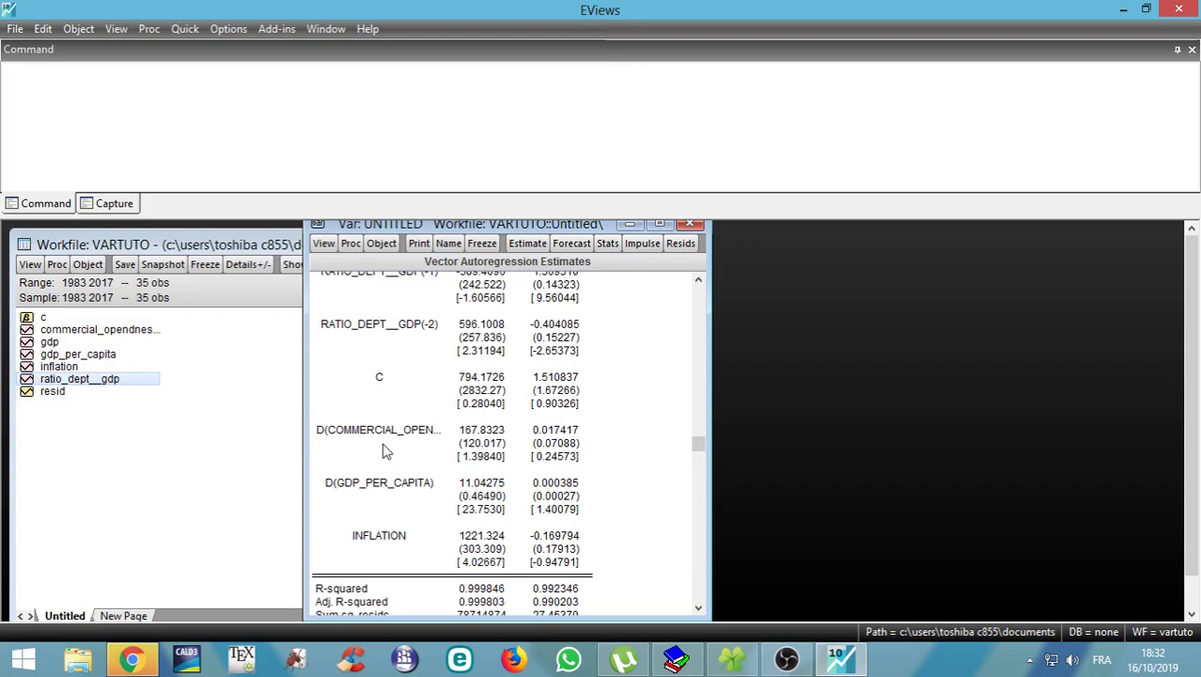
scroll(414, 498, down, 5)
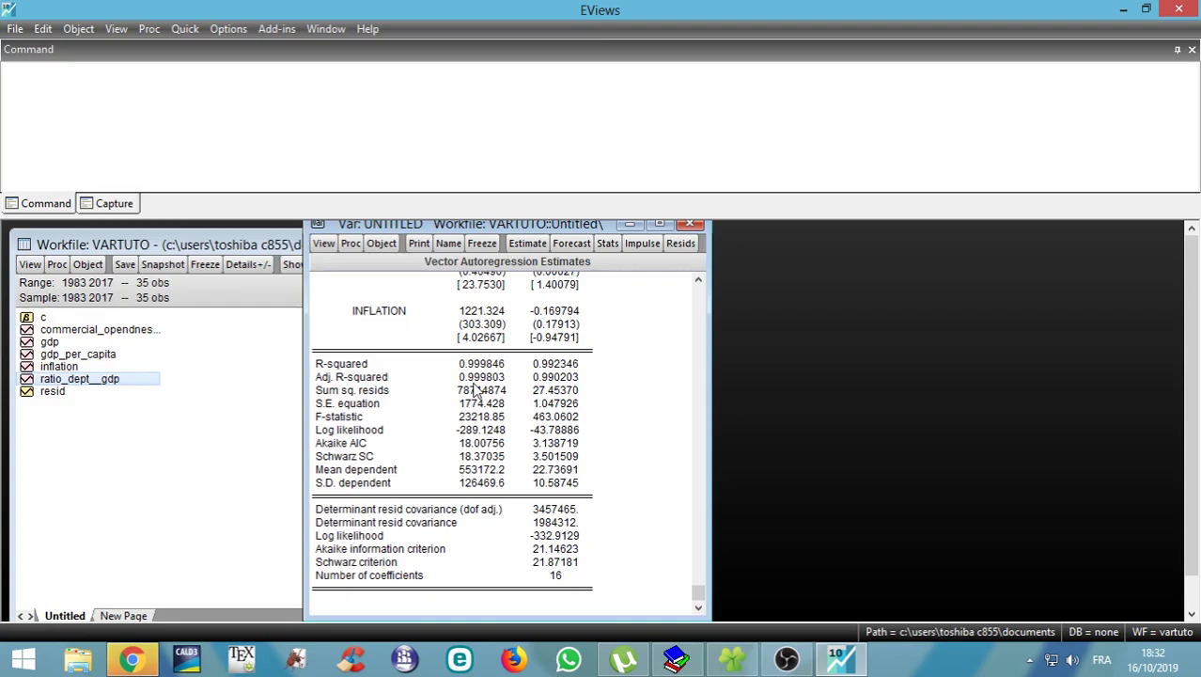
scroll(477, 389, up, 8)
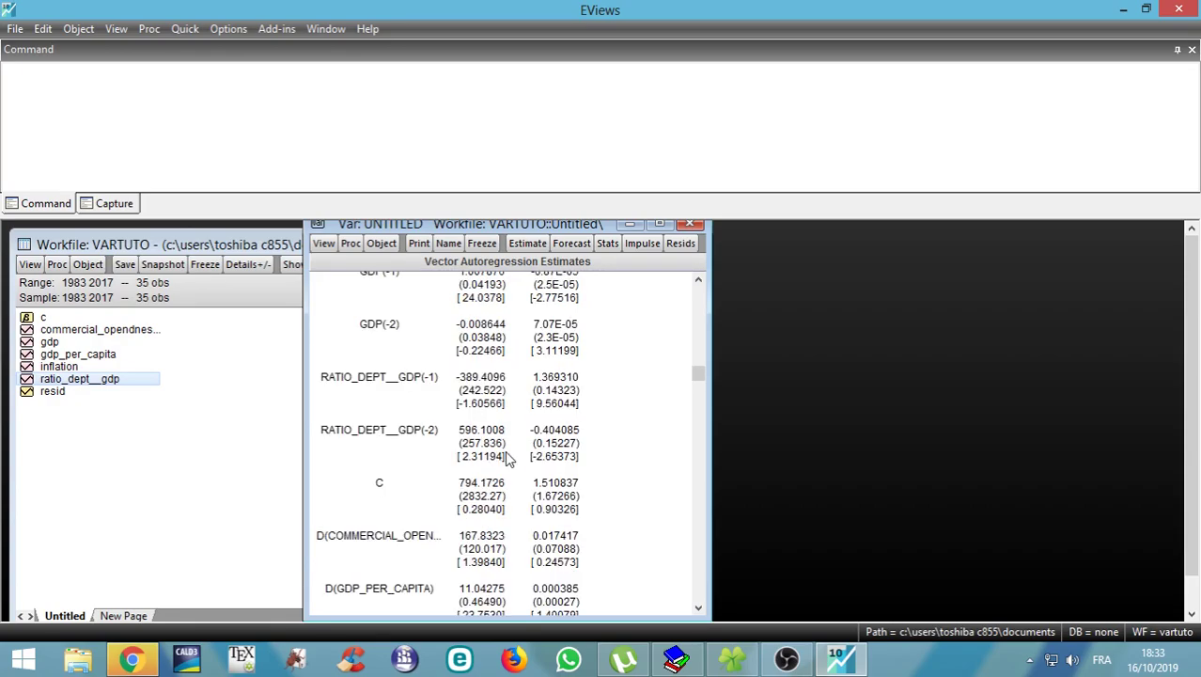
scroll(485, 370, up, 3)
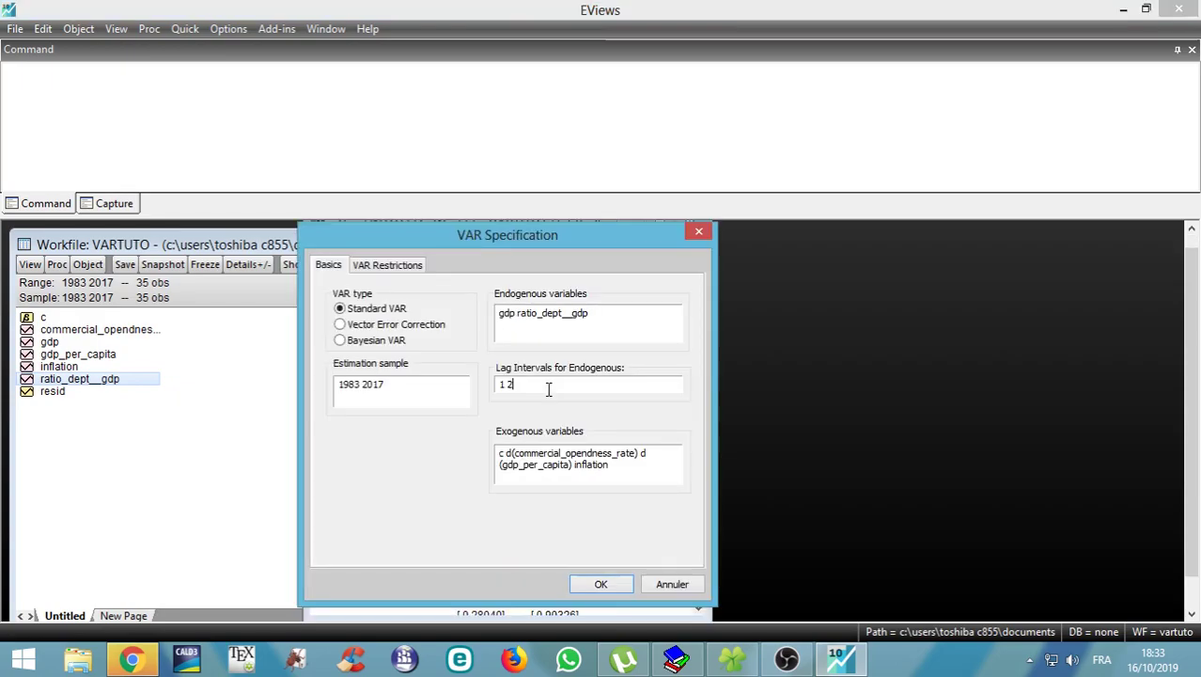
- Close the VAR Specification dialog without changing anything
click(700, 233)
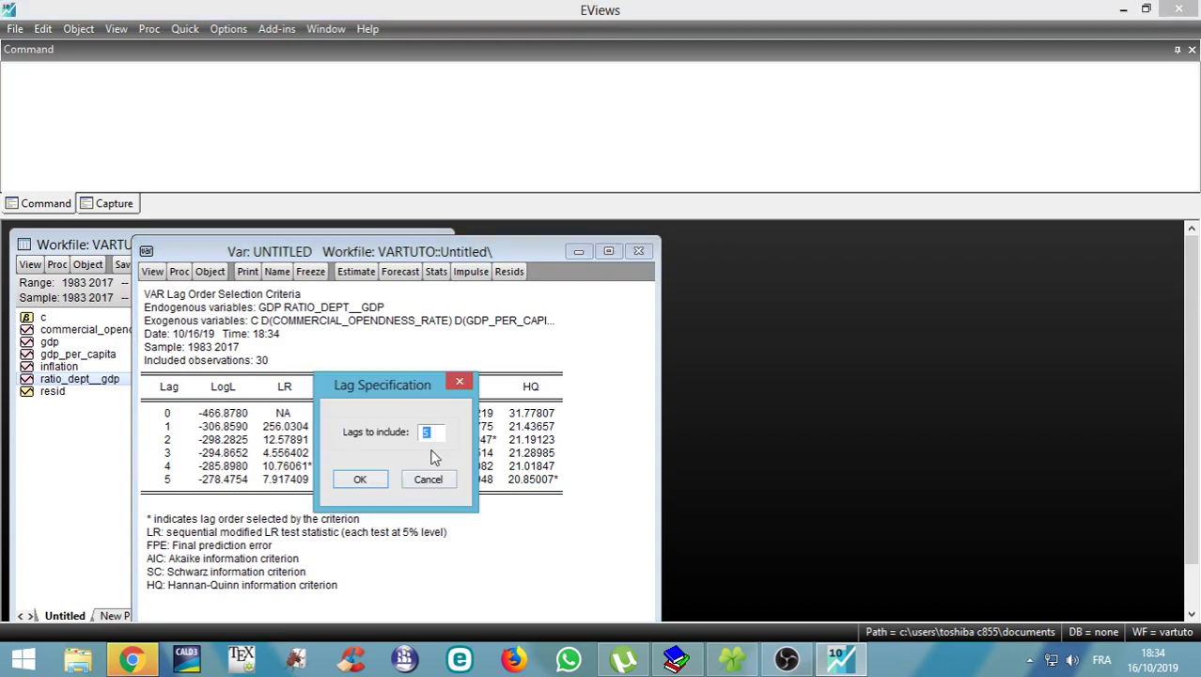
- Recompute the lag length criteria with 3 lags, then reopen the VAR specification
text(3)
key(Return)
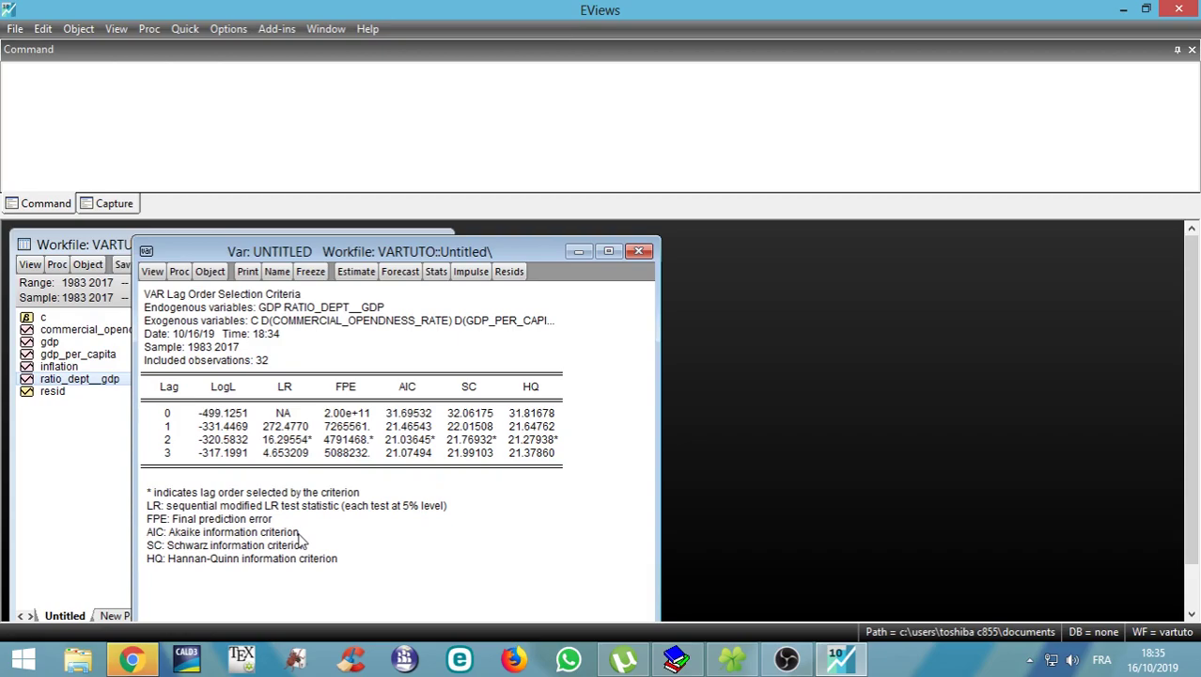
click(355, 271)
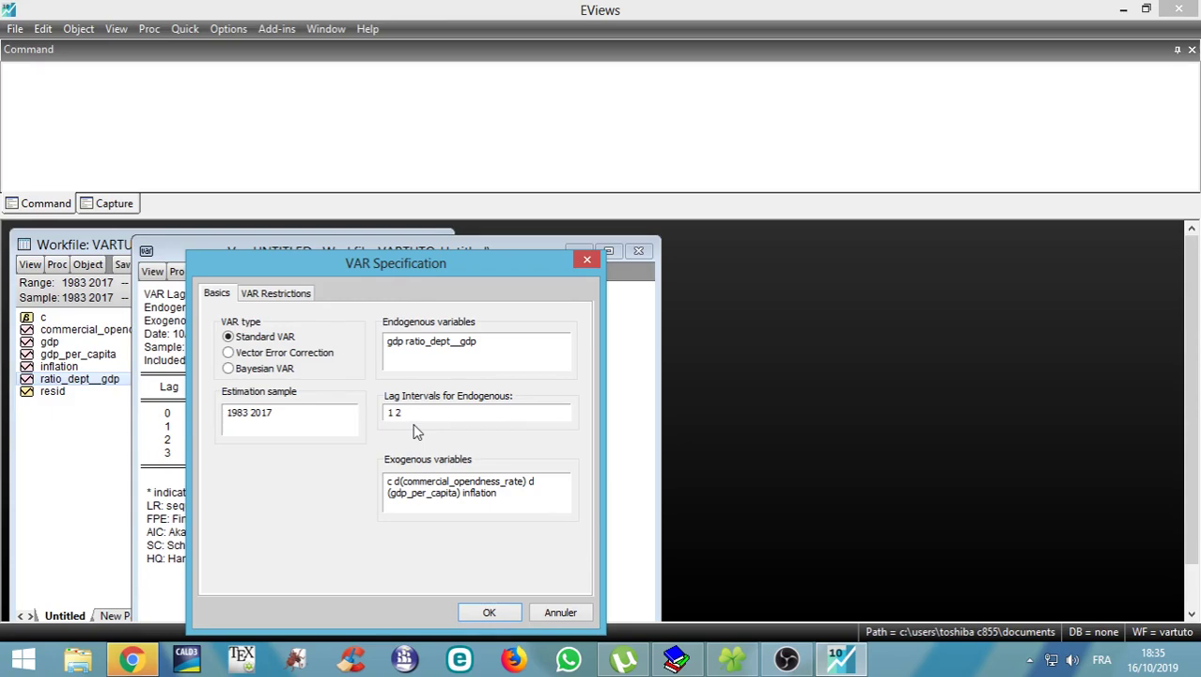
- Confirm lag intervals 1 2 to re-estimate the VAR and scroll to the top of its estimates
key(Return)
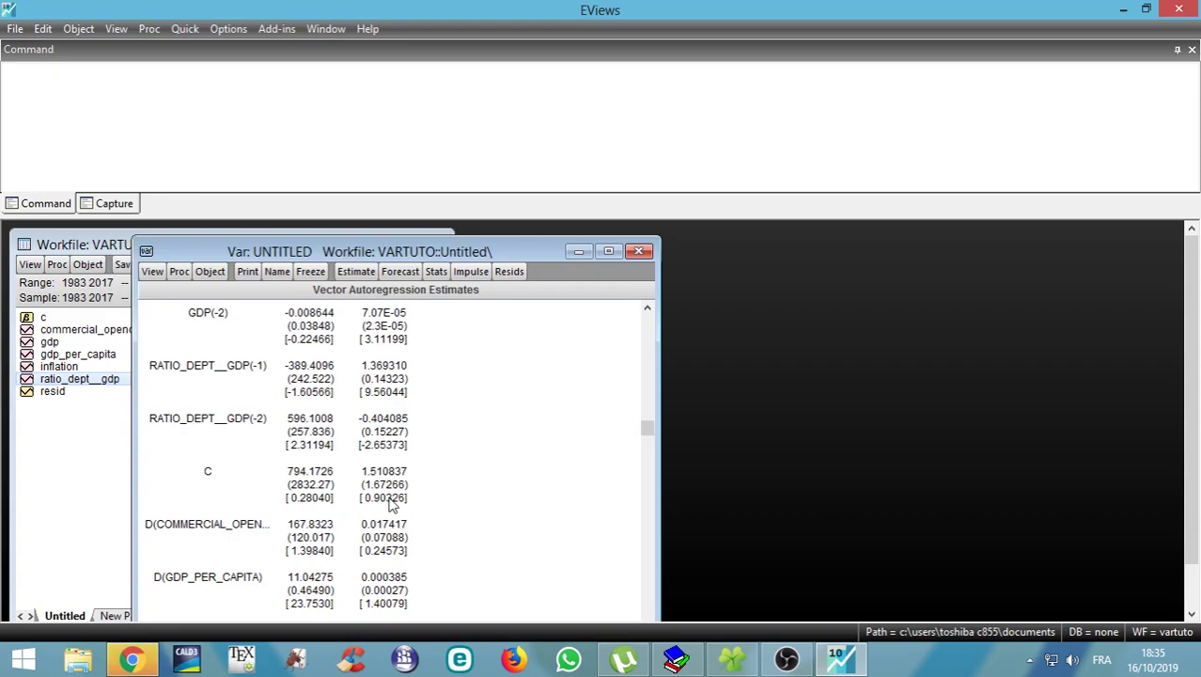
scroll(392, 505, up, 3)
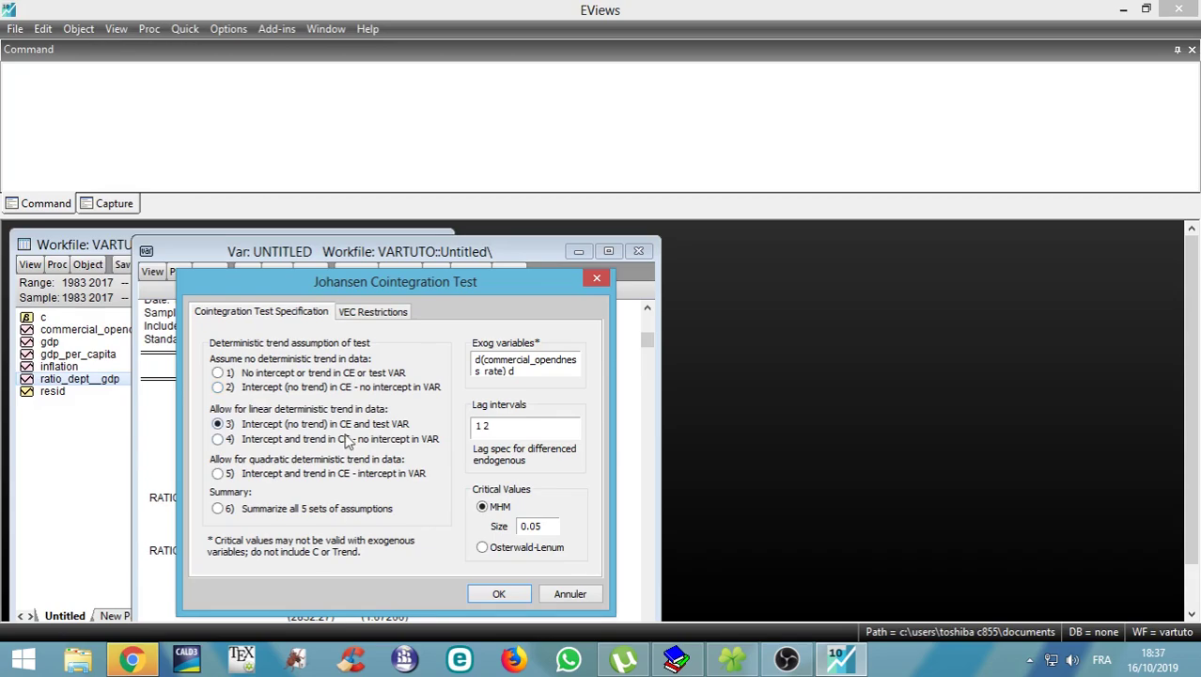
- Run the Johansen test with intercept in CE and lags 1 2 to show the trace results
key(Return)
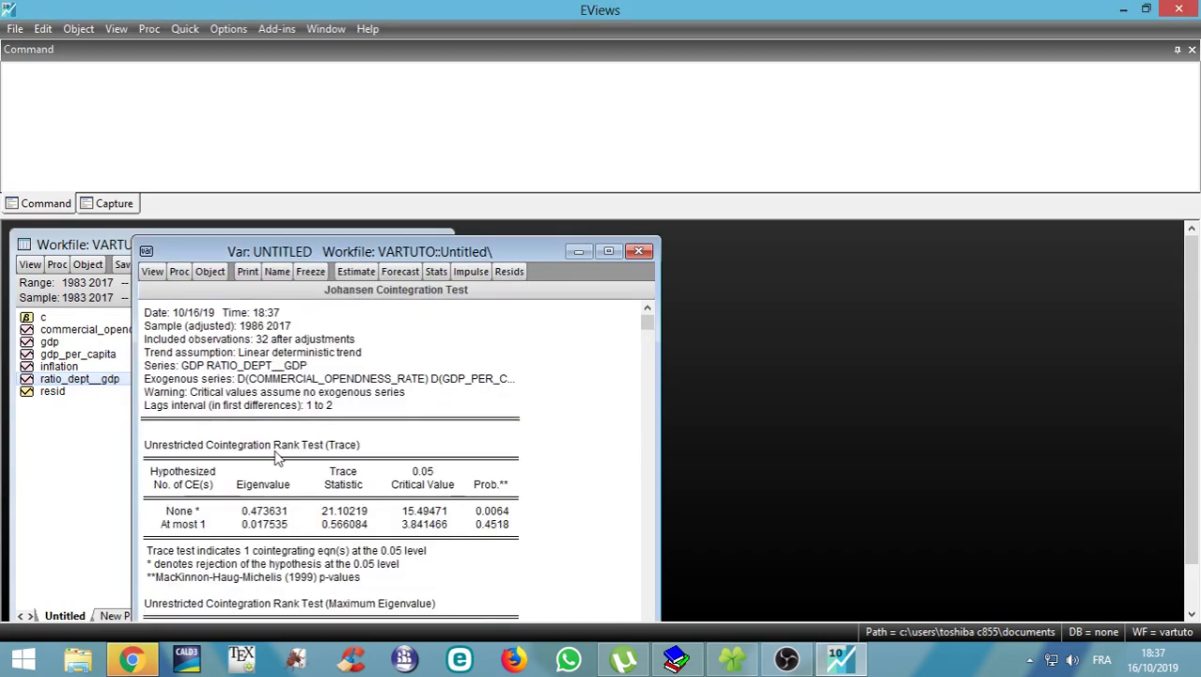